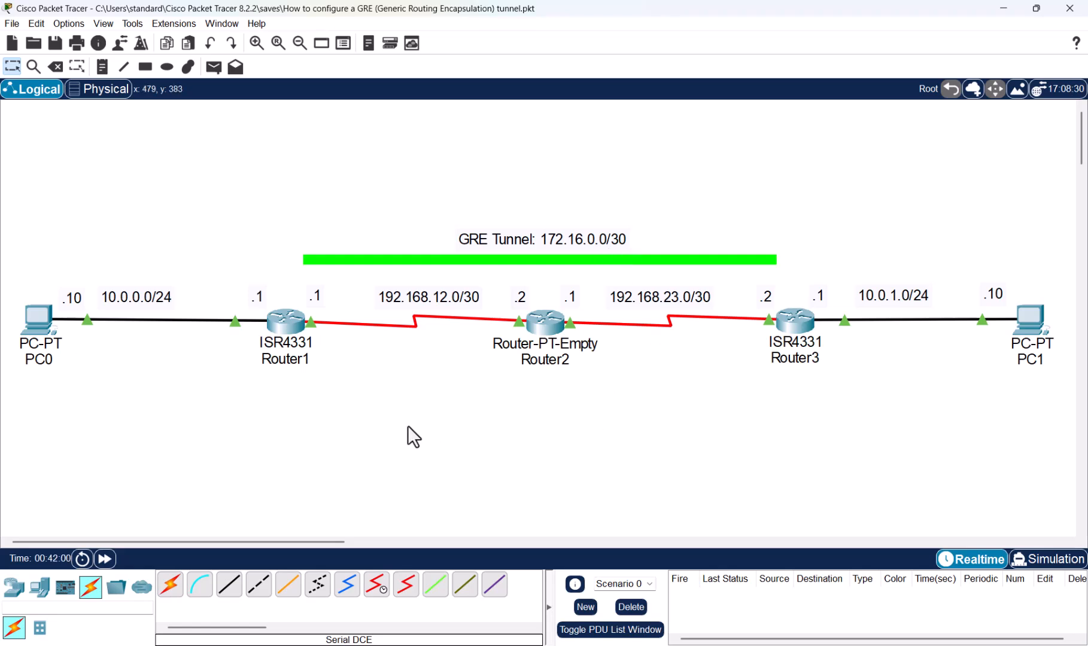
- Open Router1's command line and leave interface configuration to return to global configuration mode
left_click(288, 322)
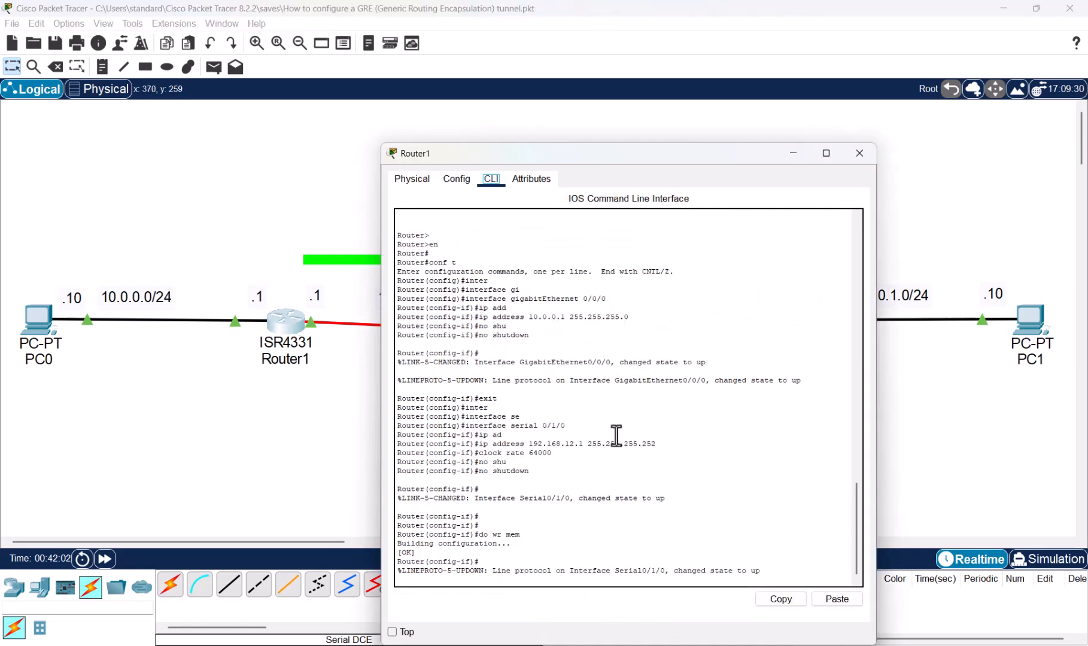
key("Return")
key("Return")
key("Return")
key("Return")
key("Return")
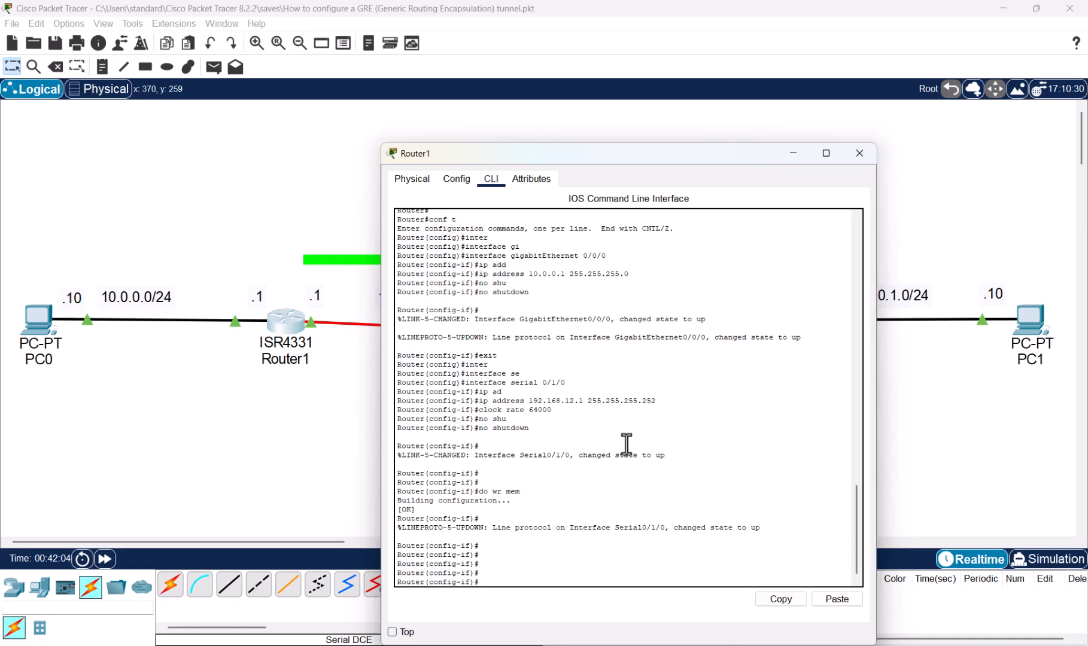
type("EXIT")
key("Return")
key("Caps_Lock")
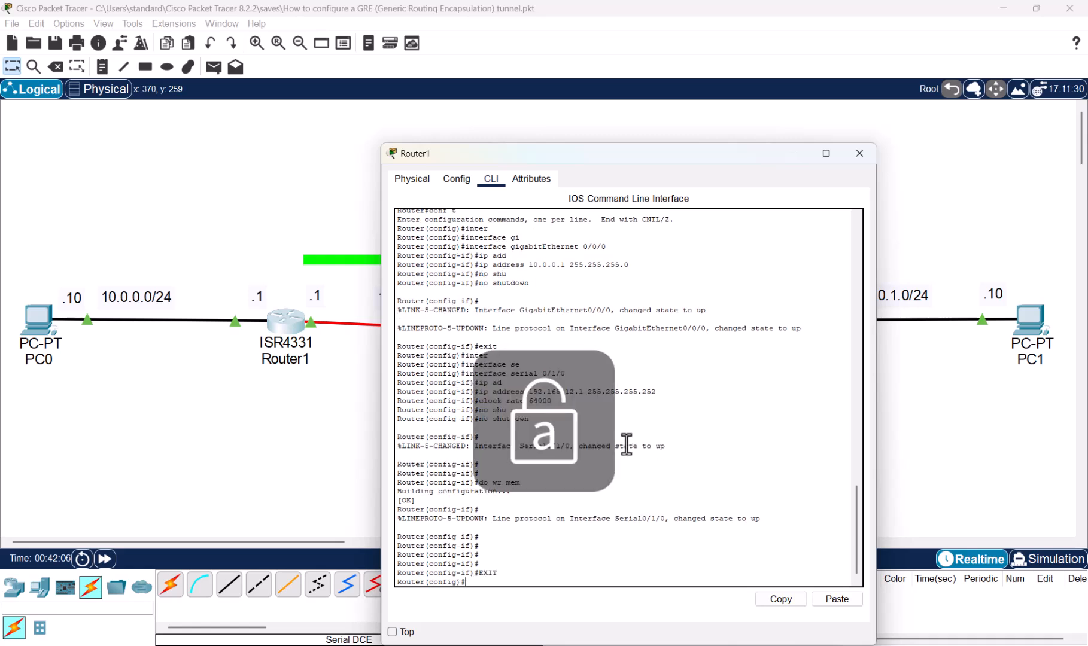
- Add a static route on Router1 to network 192.168.23.0 with mask 255.255.255.252 via next hop 192.168.12.2
type("ip")
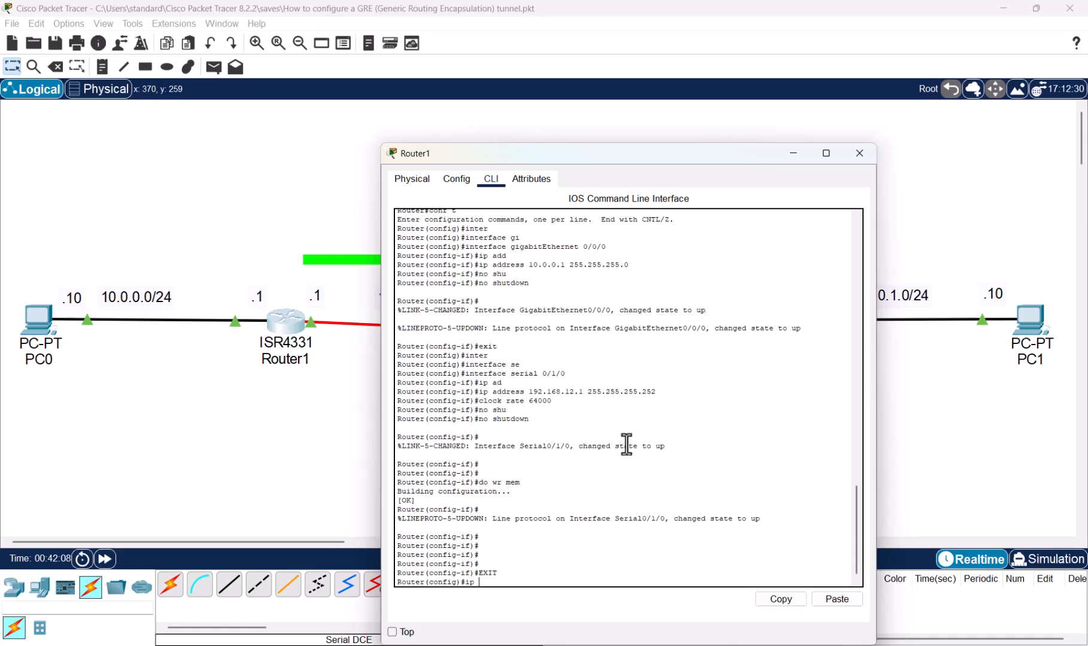
type(" route")
left_click_drag(683, 153, 334, 112)
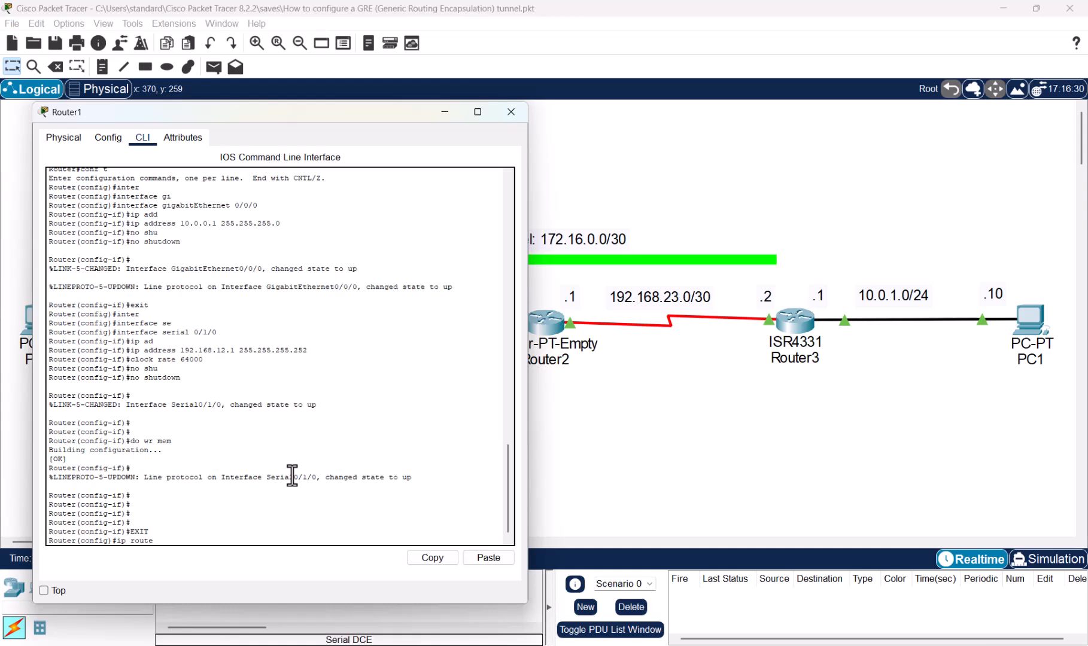
type("192.168.23.0 255.255.255.252")
left_click_drag(316, 111, 895, 112)
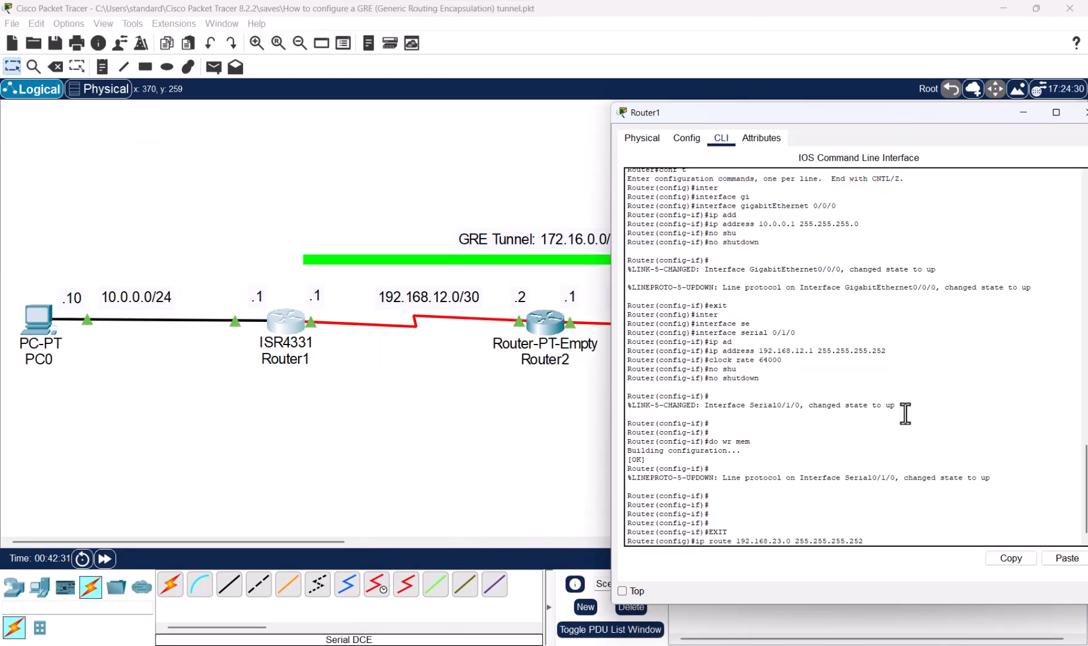
type("192.168.12.2")
key("Return")
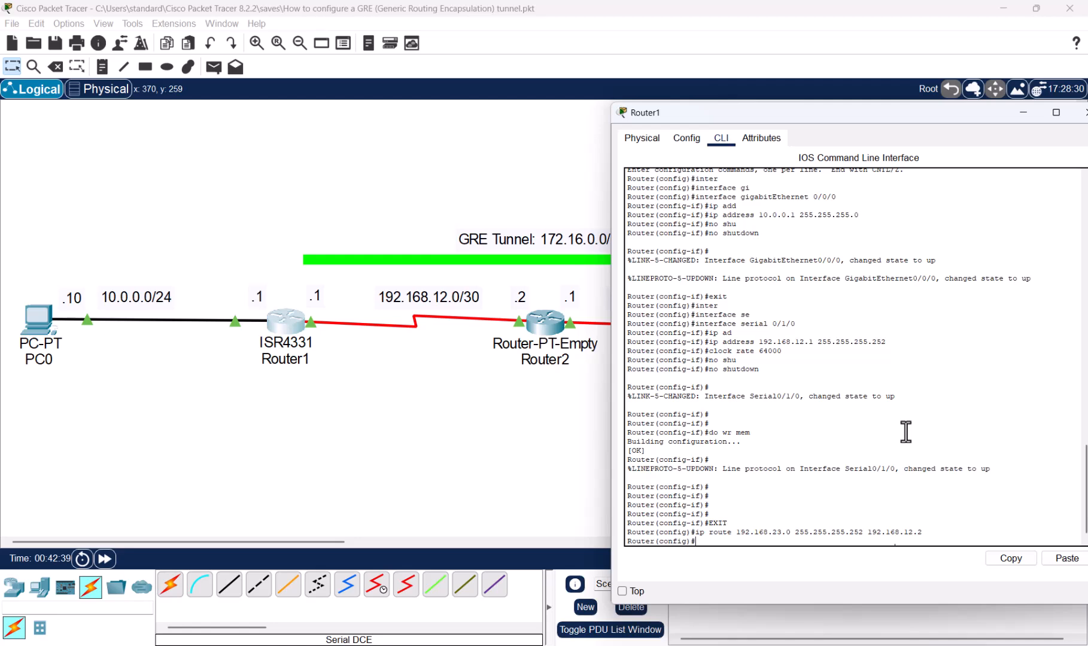
- Save Router1's configuration to memory with do wr mem and close its window
type("do wr mem")
key("Return")
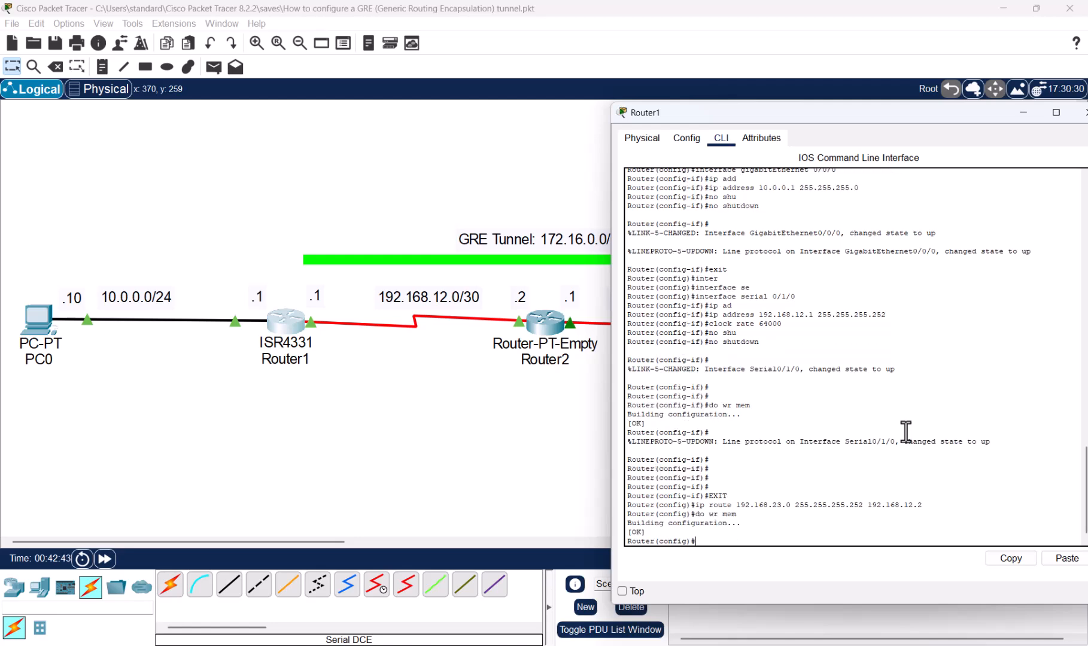
key("alt+F4")
- Open Router3's command line and exit interface configuration to global configuration mode
left_click(802, 317)
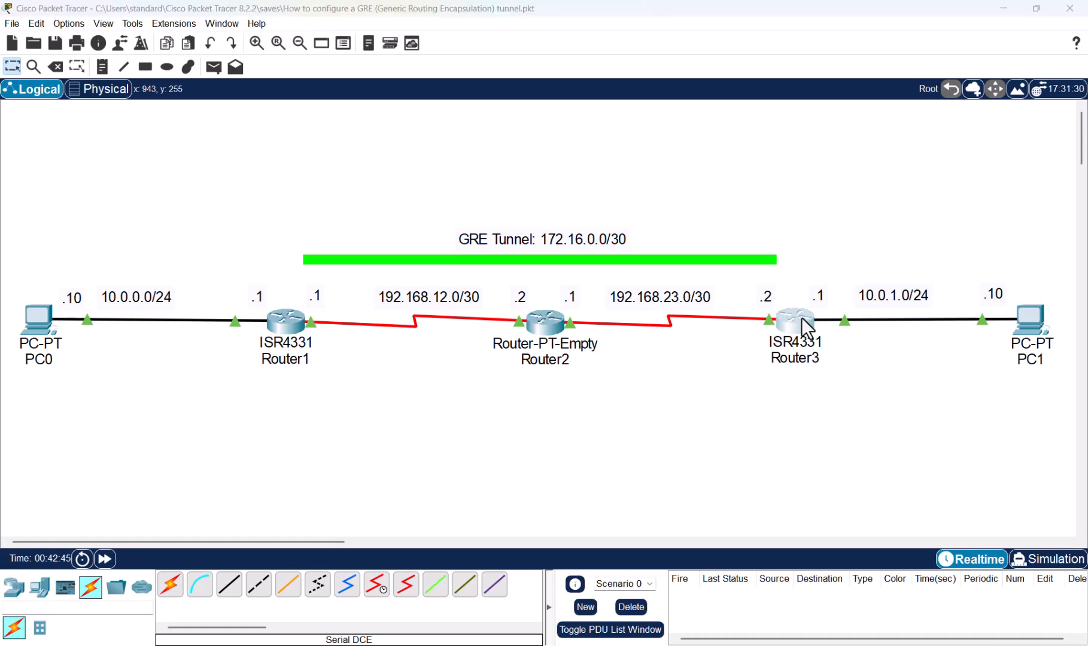
left_click_drag(641, 154, 812, 102)
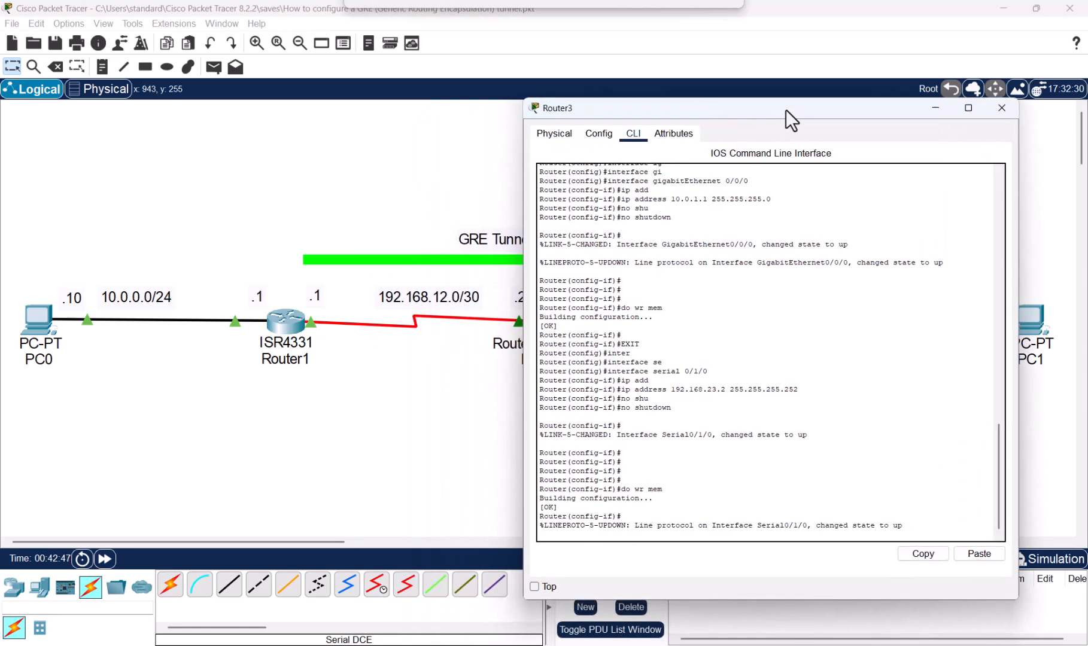
key("Return")
key("Return")
key("Return")
key("Return")
type("exit")
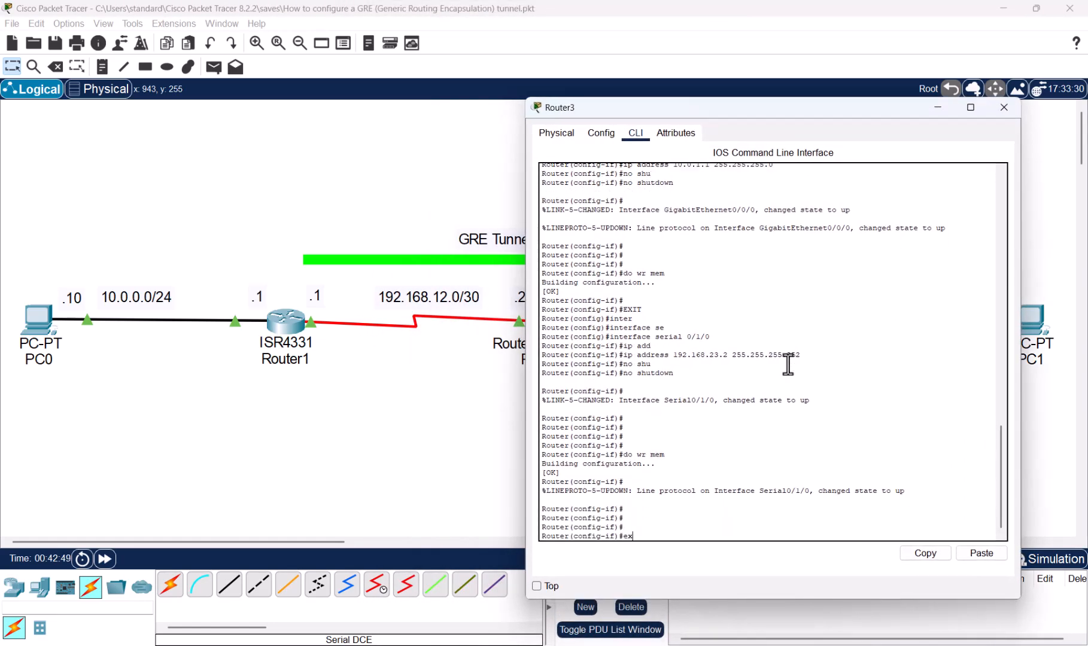
key("Return")
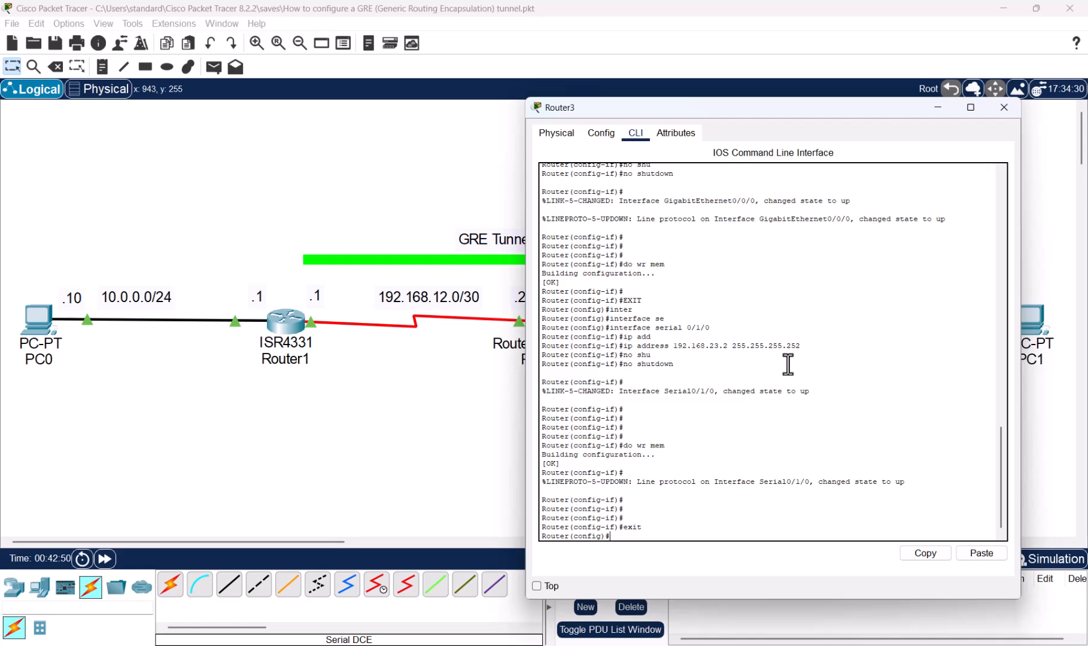
- Add a static route on Router3 to network 192.168.12.0 with mask 255.255.255.252 via next hop 192.168.23.1
type("ip route 192.168.12.0")
type("255.255.25")
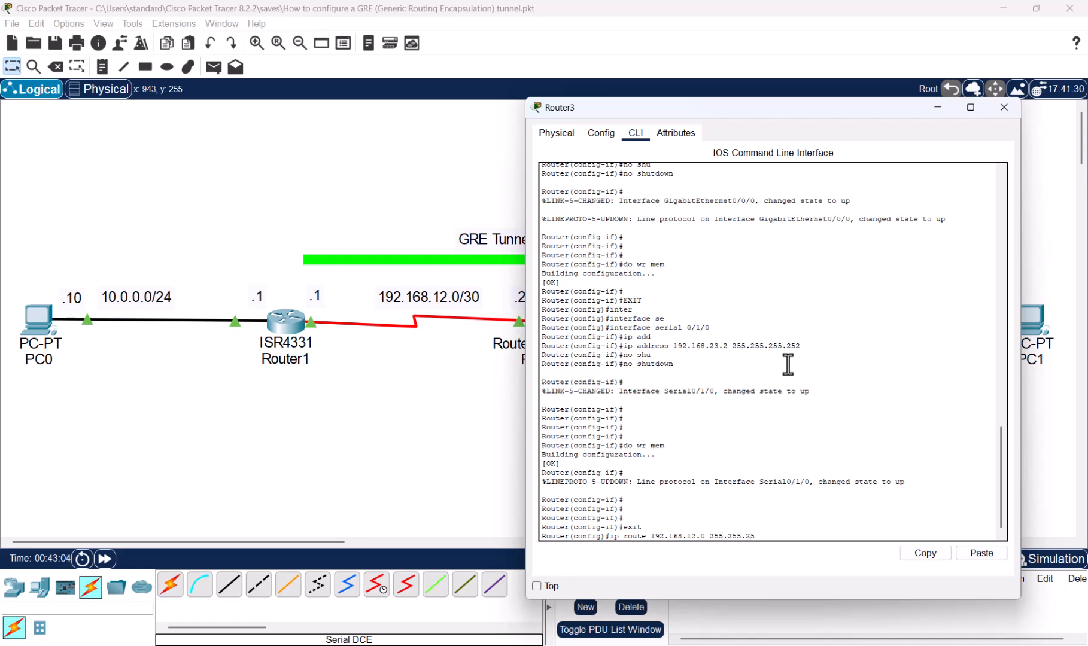
type("5.252")
left_click_drag(819, 107, 277, 107)
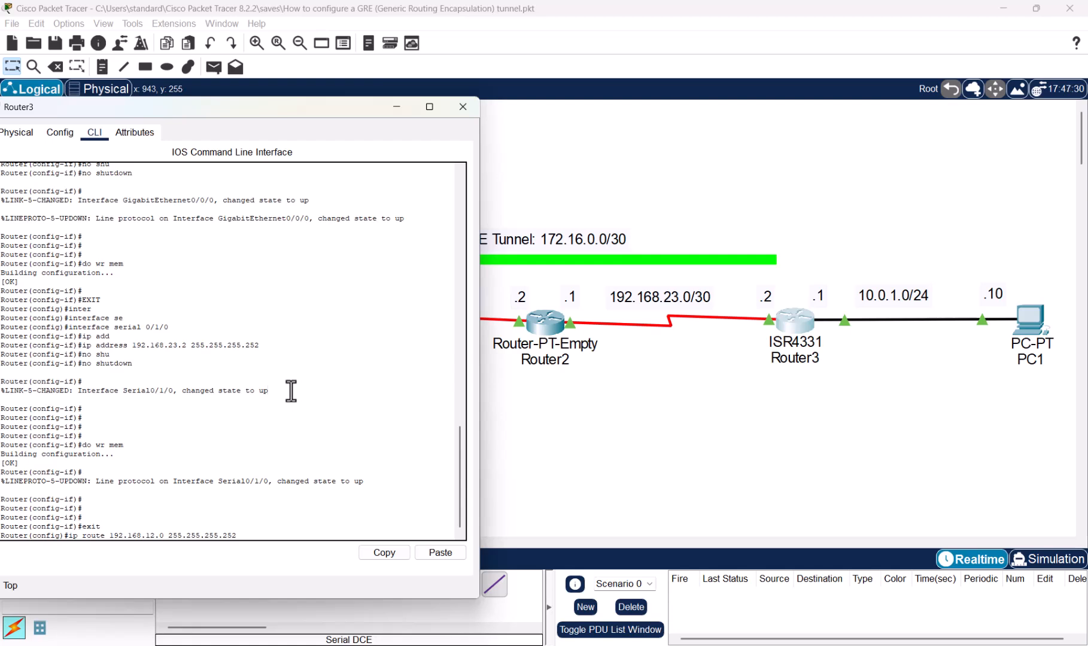
type("192.168.23.1")
key("Return")
- Save Router3's configuration to memory with do wr mem and close its window
type("do wr ")
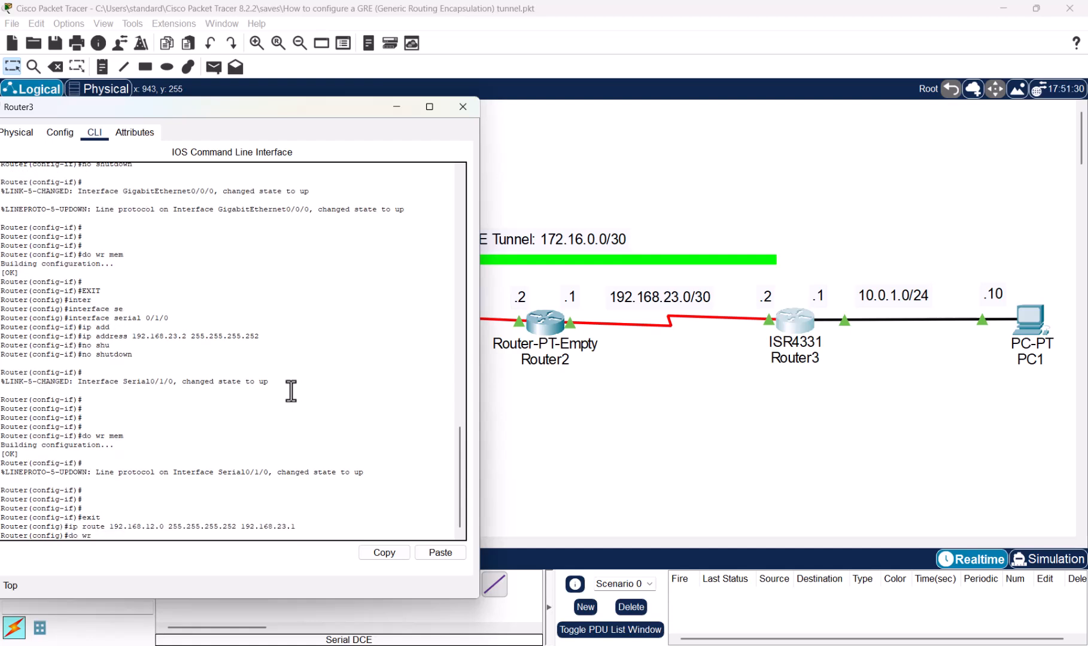
type("mem")
key("Return")
key("Return")
key("Return")
key("Return")
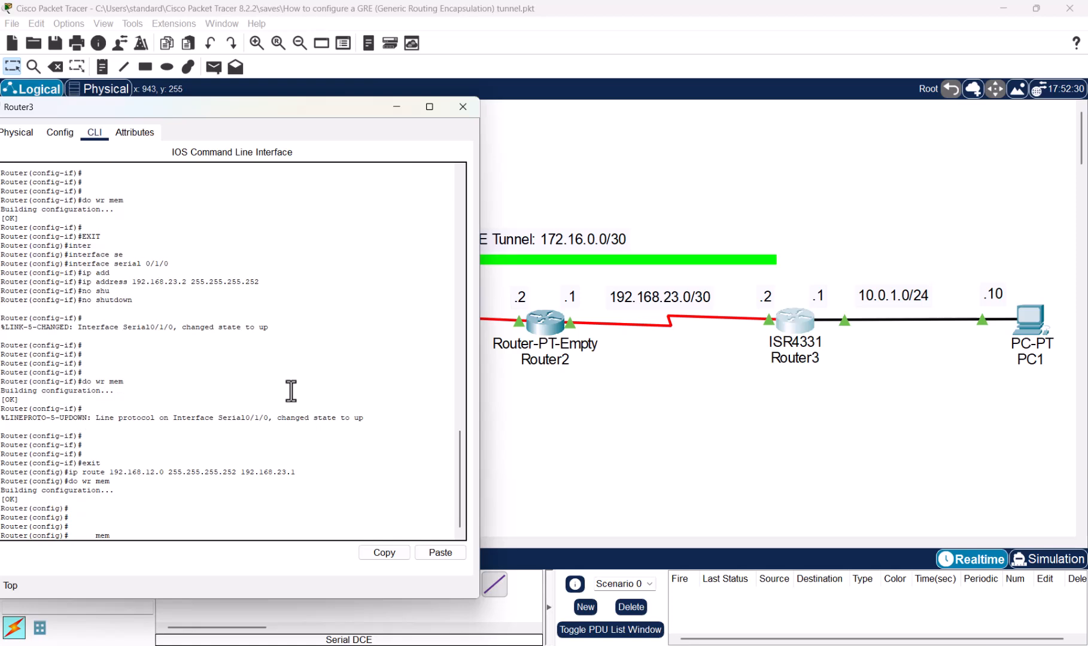
key("alt+F4")
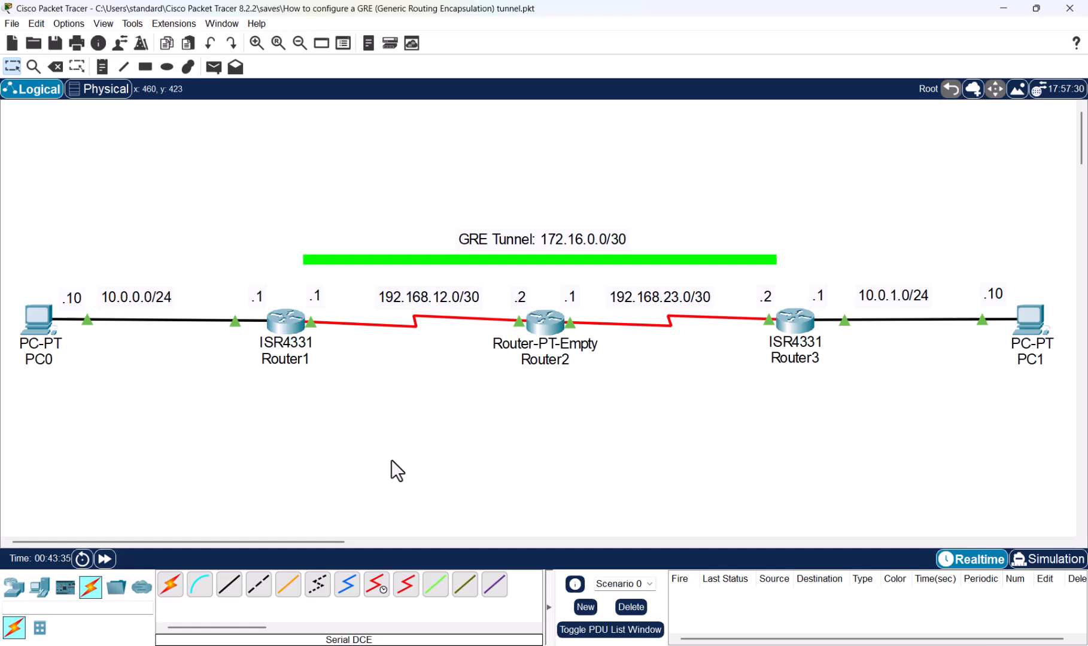
- Reopen Router1's command line and create the tunnel interface Tunnel0 in global configuration mode
left_click(288, 328)
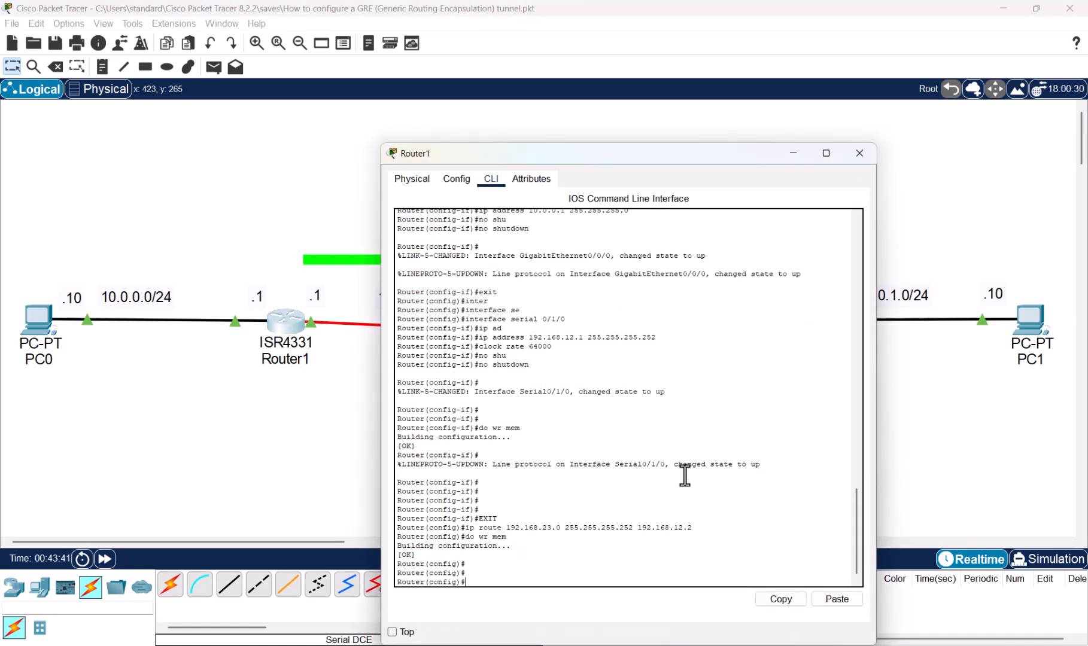
type("inte")
key("Tab")
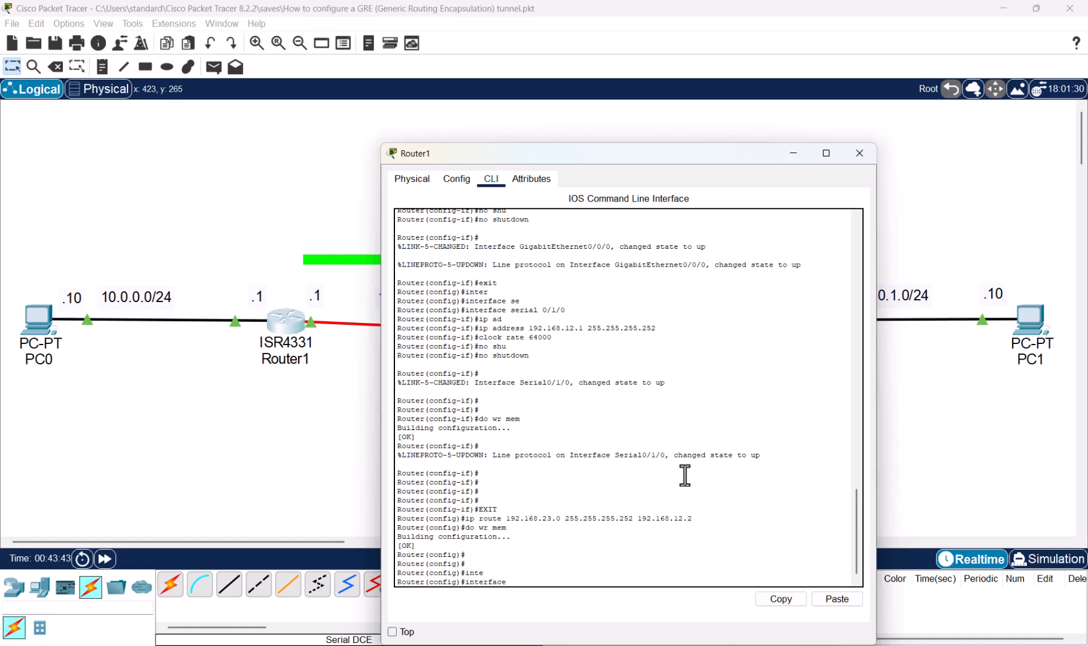
type("Tu")
key("Tab")
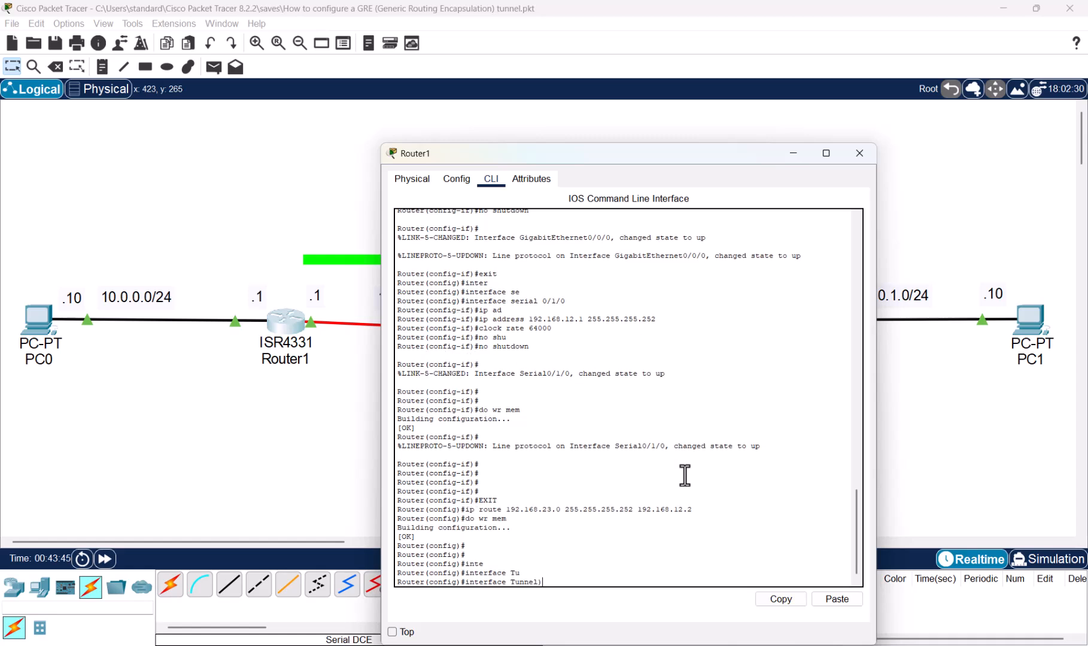
type("0")
key("Return")
key("Return")
key("Return")
- Assign IP address 172.16.0.1 with mask 255.255.255.252 to Router1's Tunnel0 interface
type("ip add")
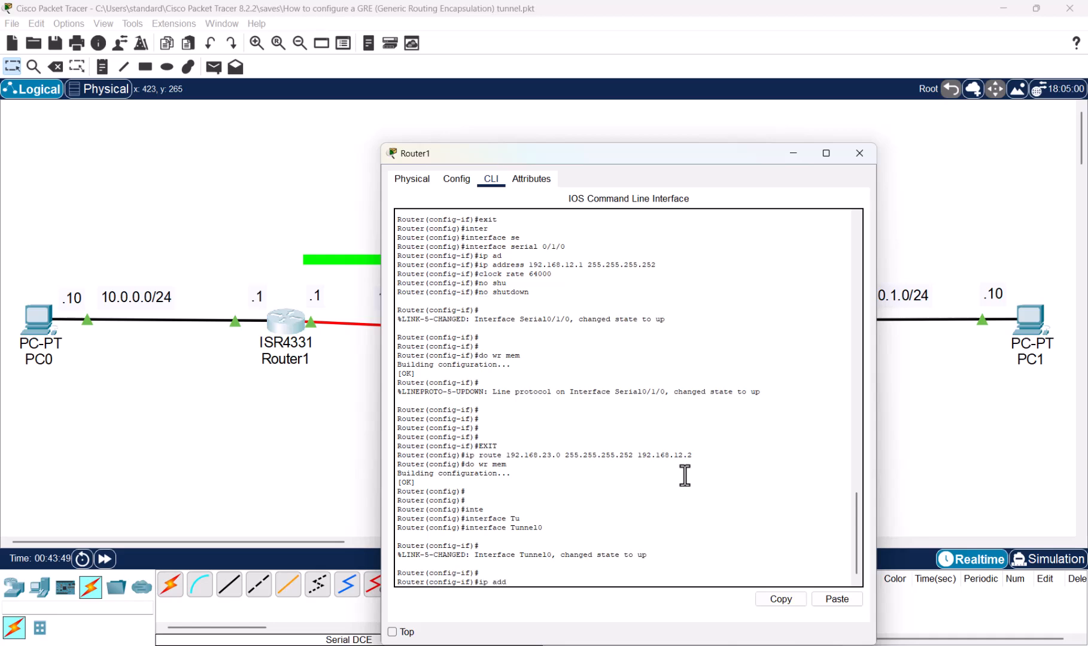
key("Tab")
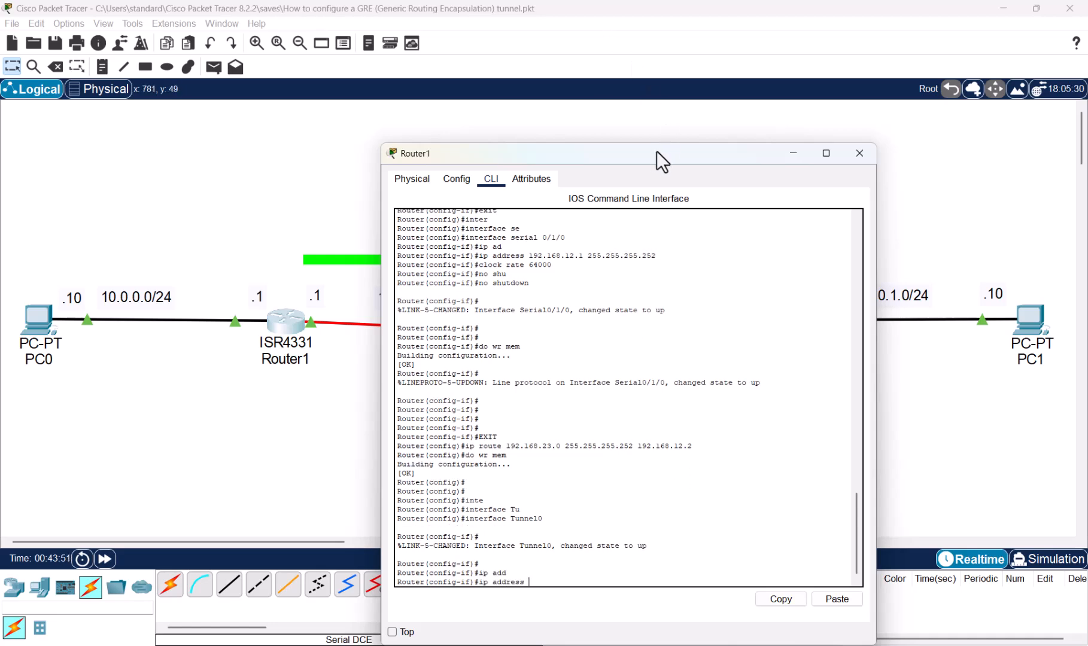
left_click_drag(655, 154, 923, 78)
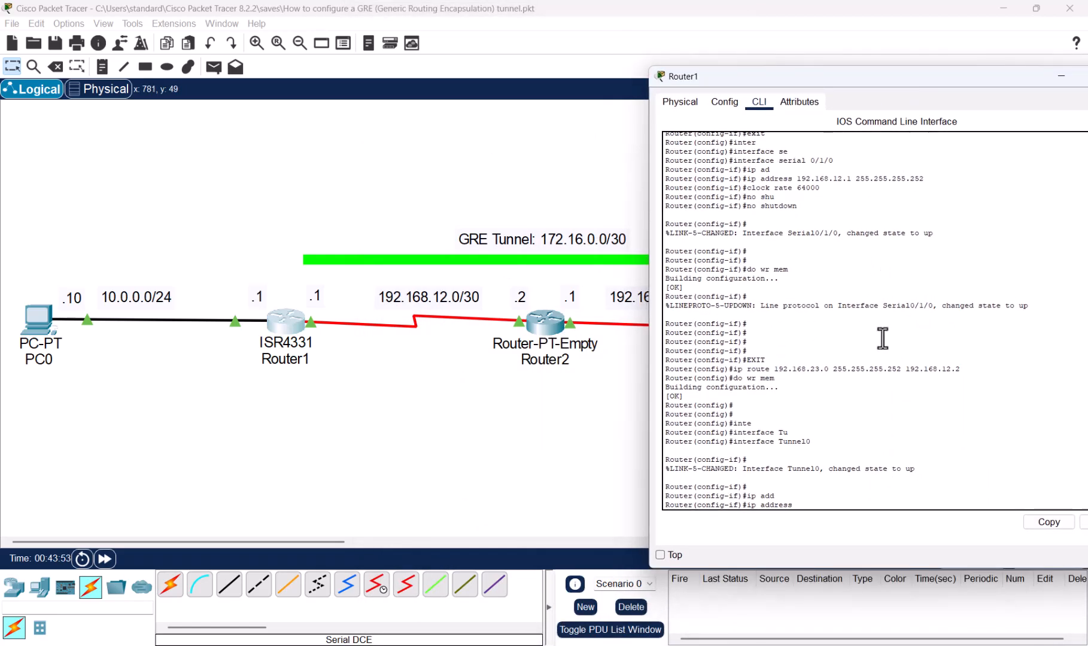
type("172")
type(".16")
type(".0.1")
type(" 255.255.2")
type("55.255.252")
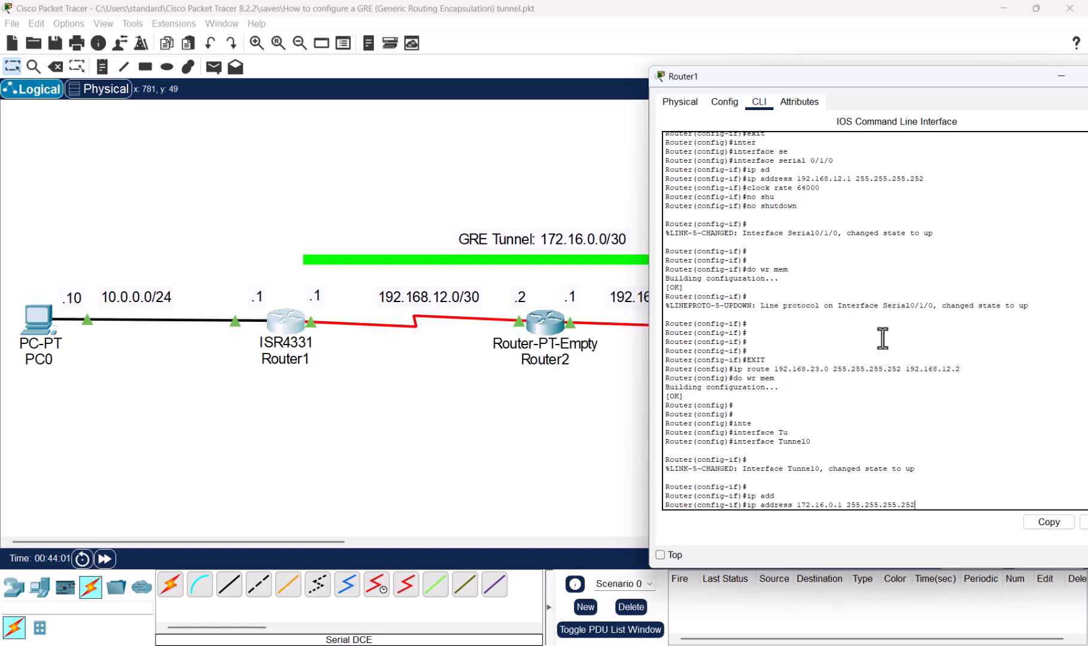
key("Return")
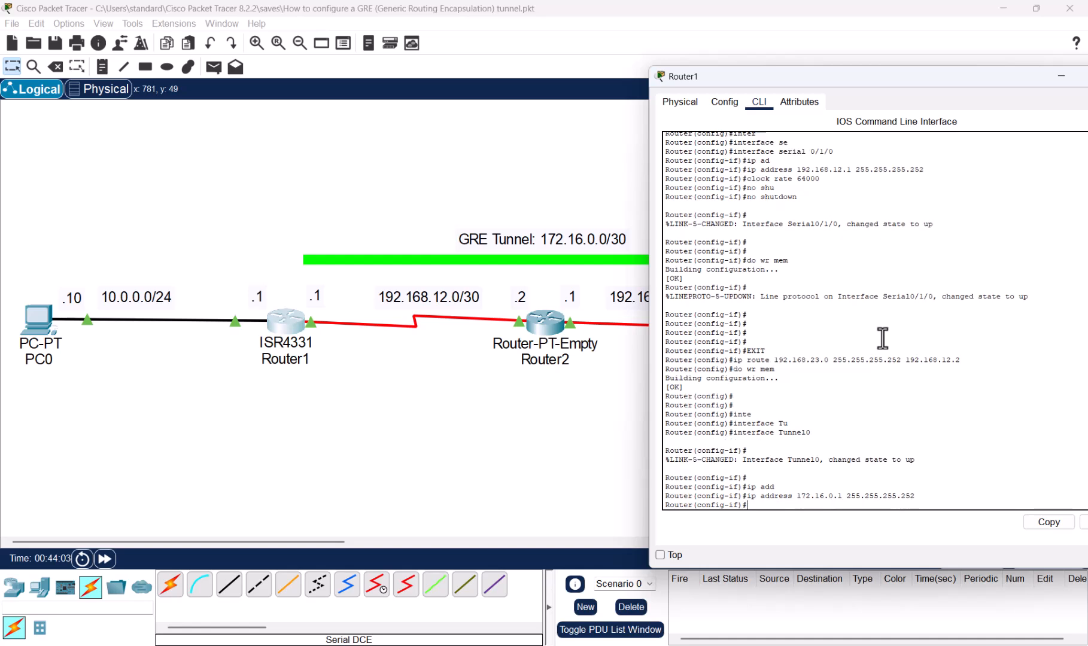
- Set the source of Router1's Tunnel0 to interface serial 0/1/0, checking the port label in the topology
type("tunne")
key("Tab")
type("sou")
key("Tab")
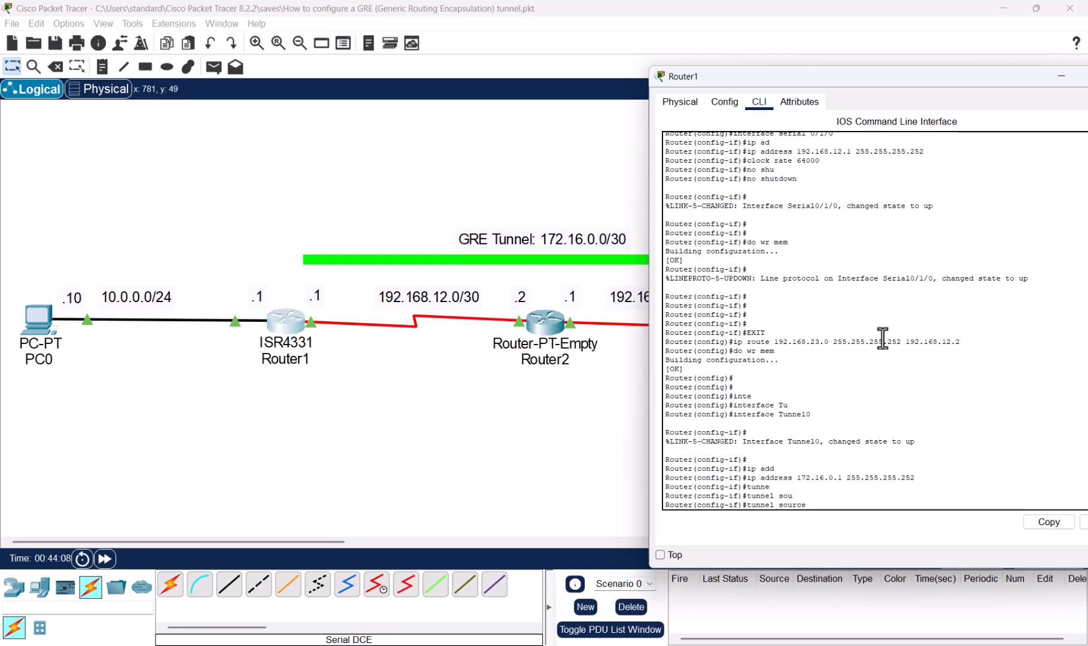
type("se")
key("Tab")
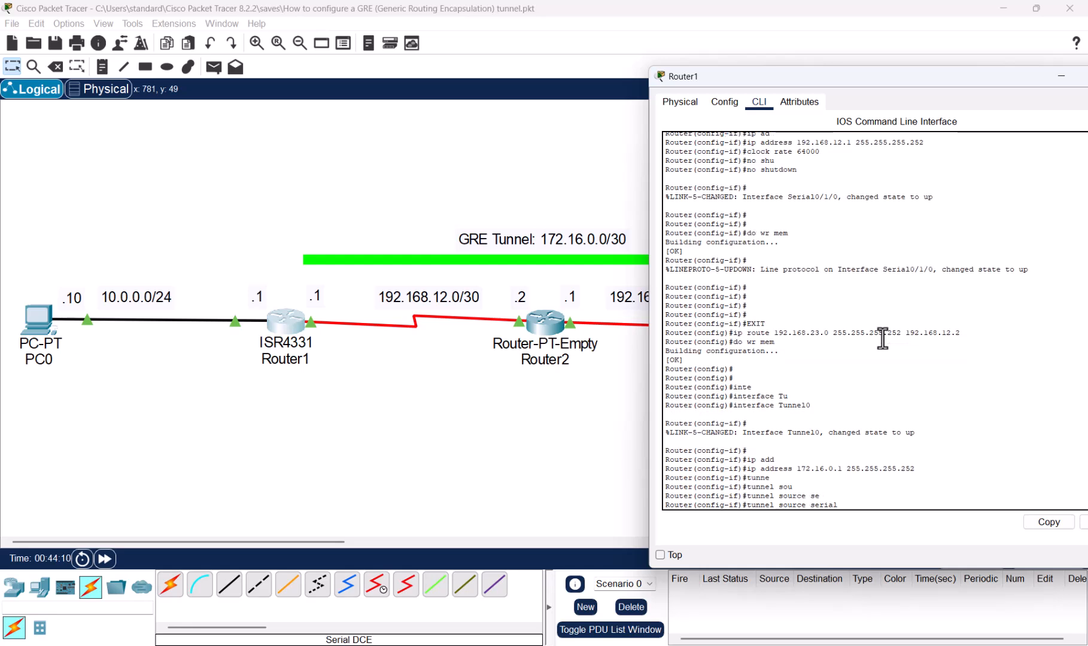
left_click(317, 423)
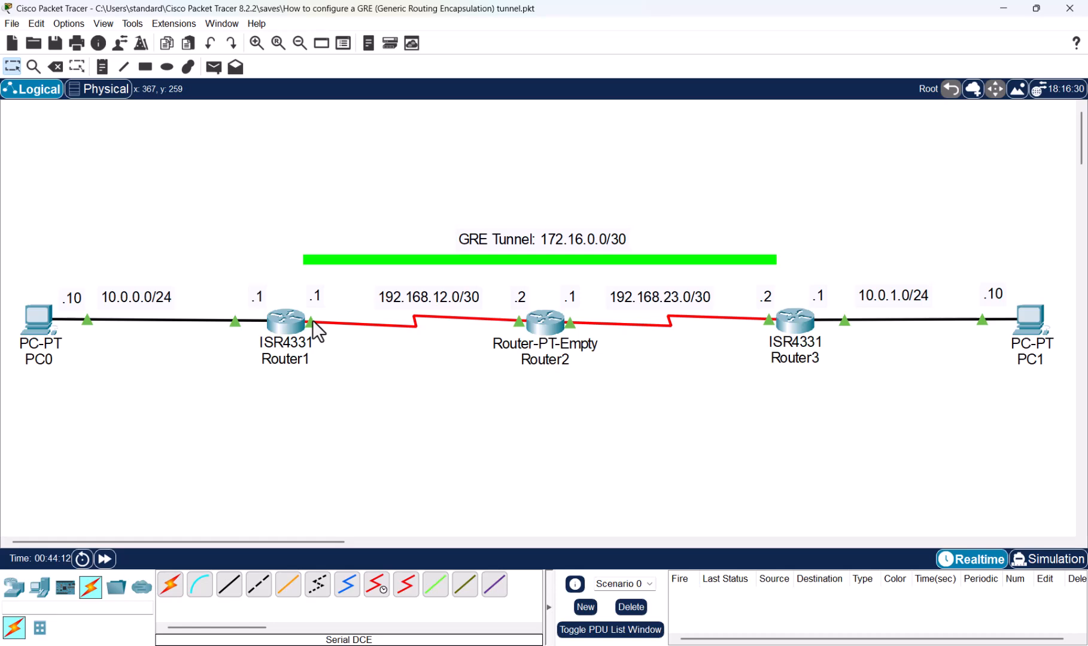
mouse_move(313, 321)
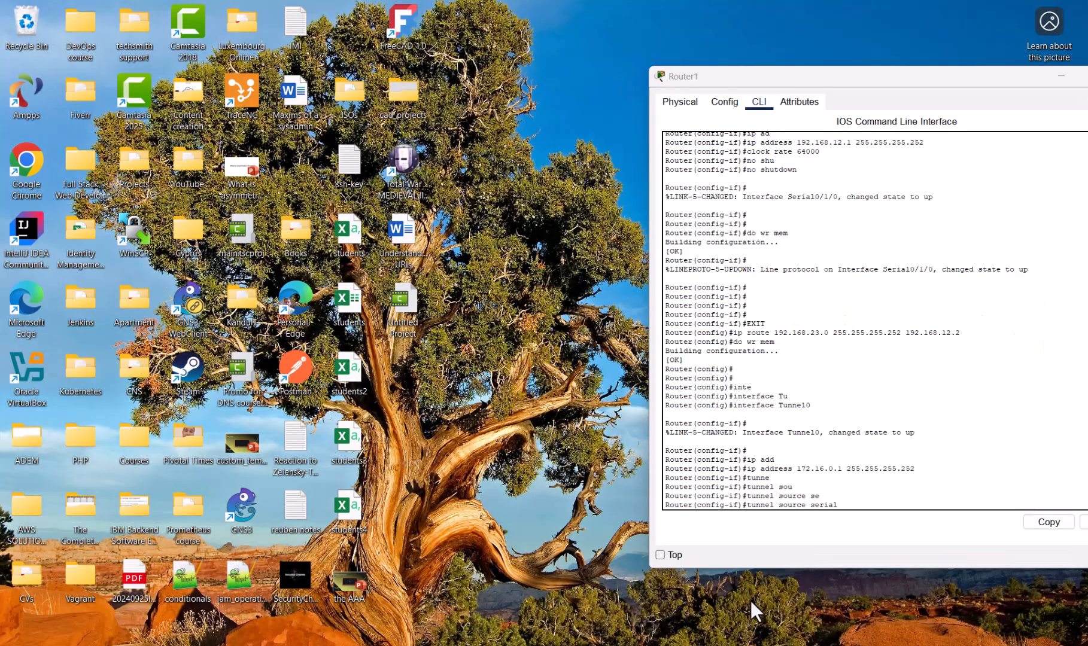
left_click(751, 601)
type("0")
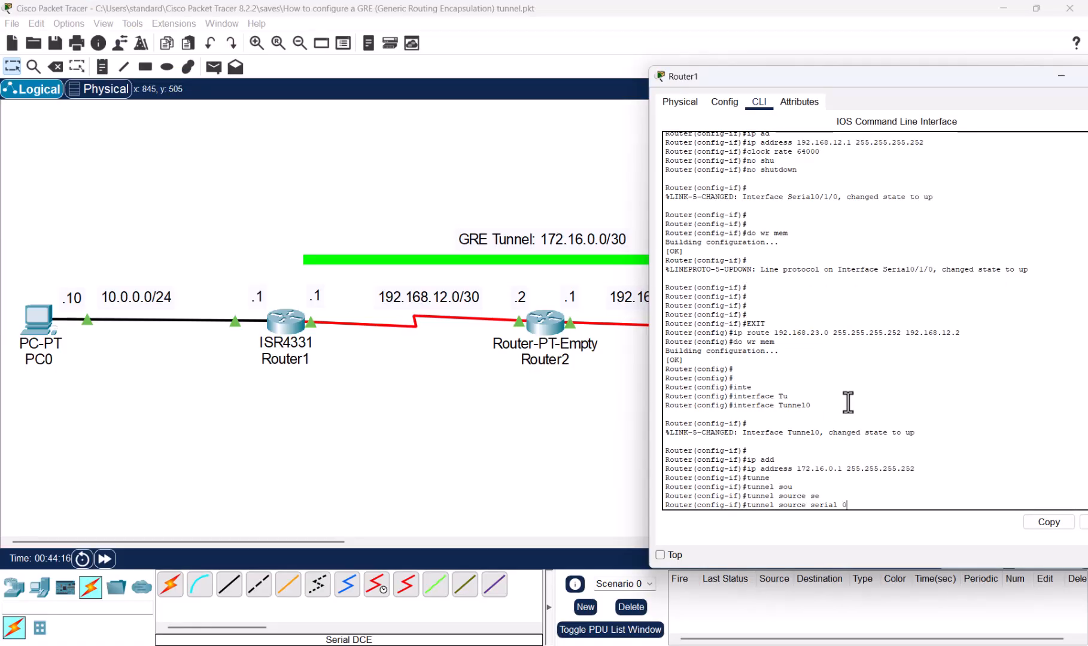
type("/1/0")
key("Return")
- Set the destination of Router1's Tunnel0 to 192.168.23.2, checking Router3's serial link address in the topology
type("tunne")
key("Tab")
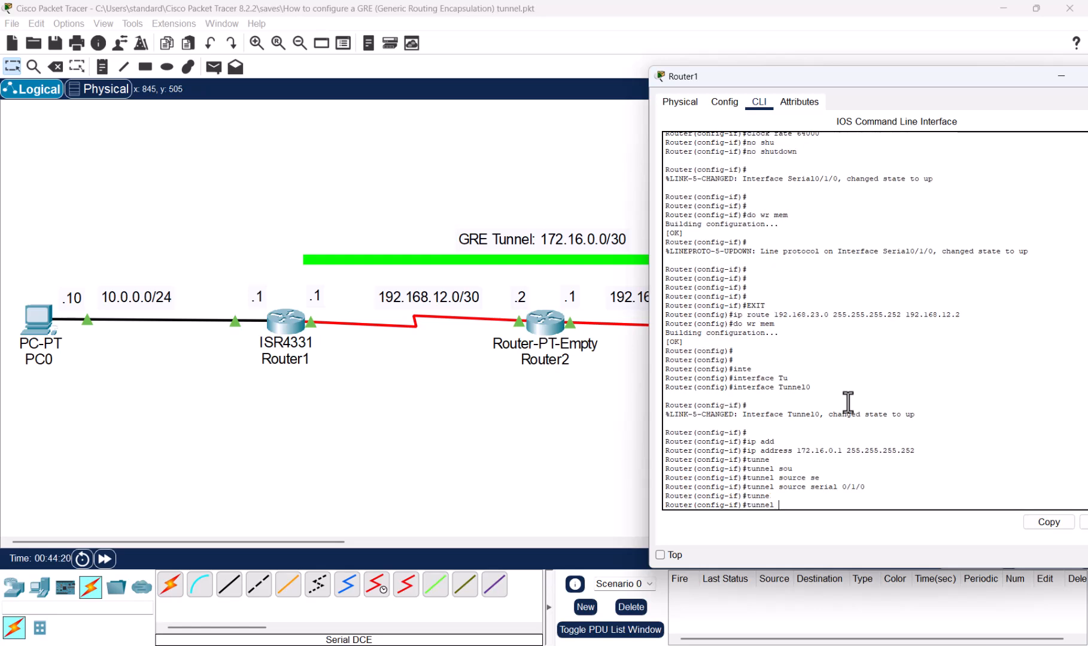
type("desti")
key("Tab")
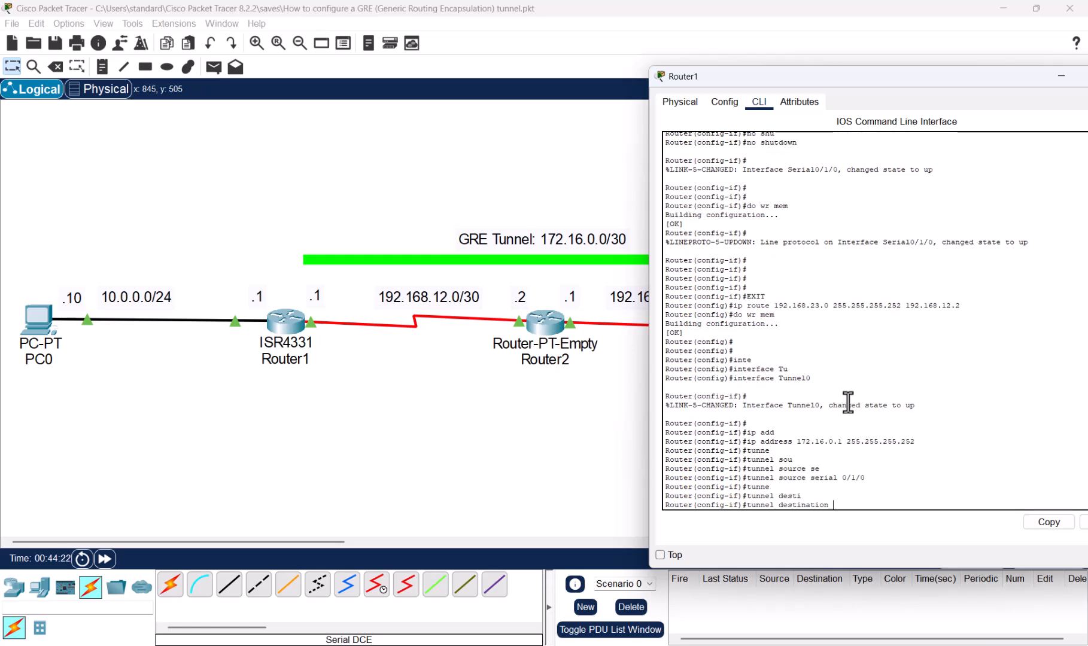
left_click(557, 414)
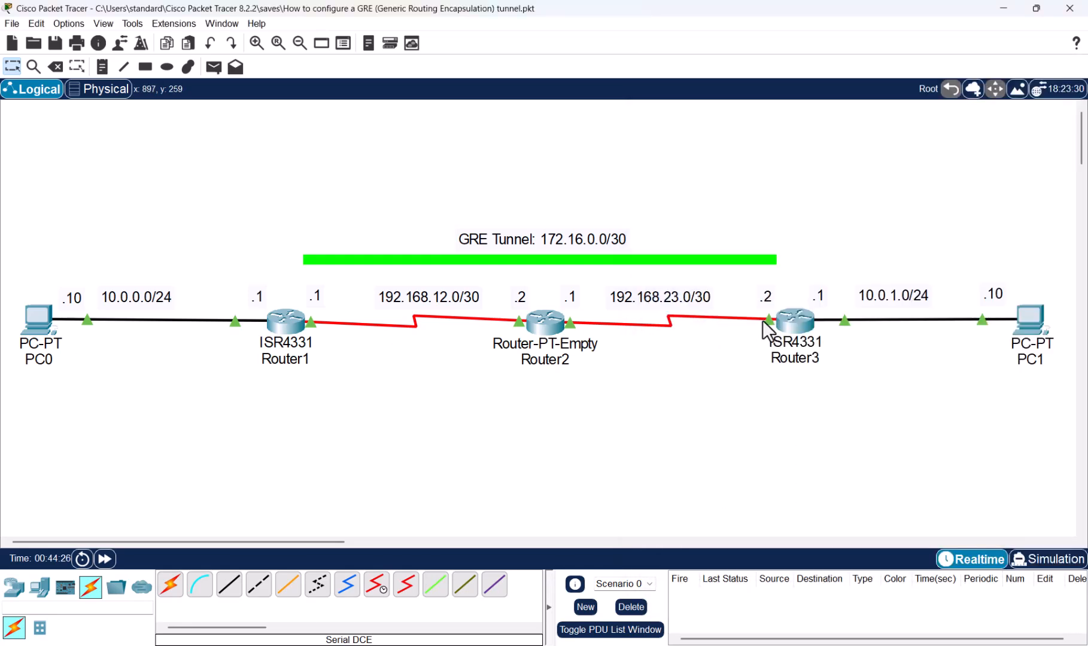
mouse_move(762, 320)
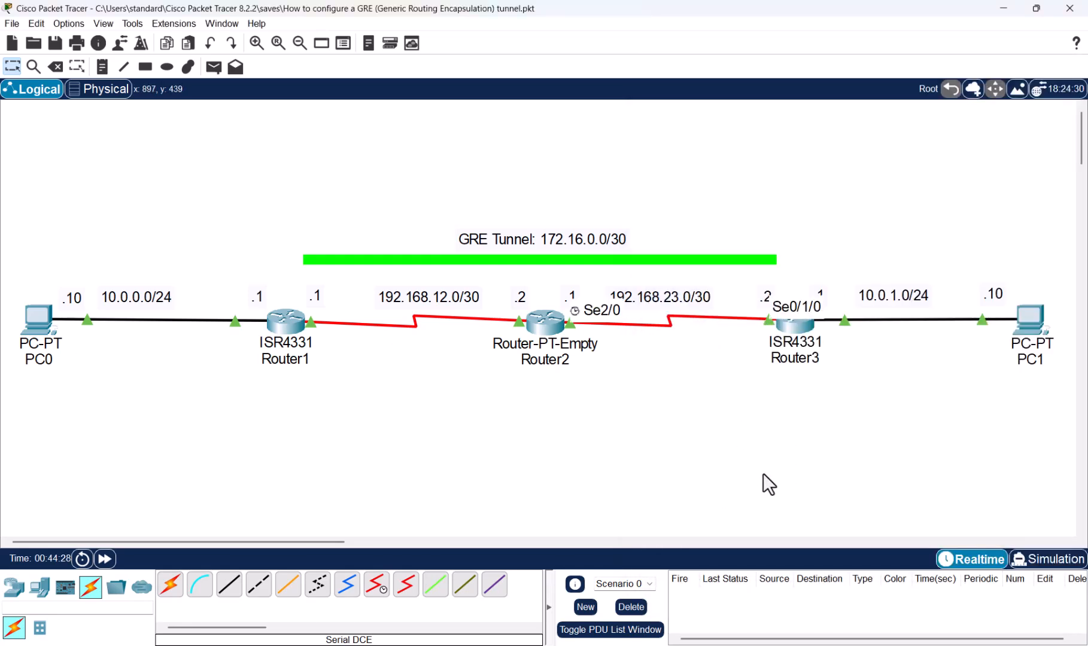
mouse_move(688, 645)
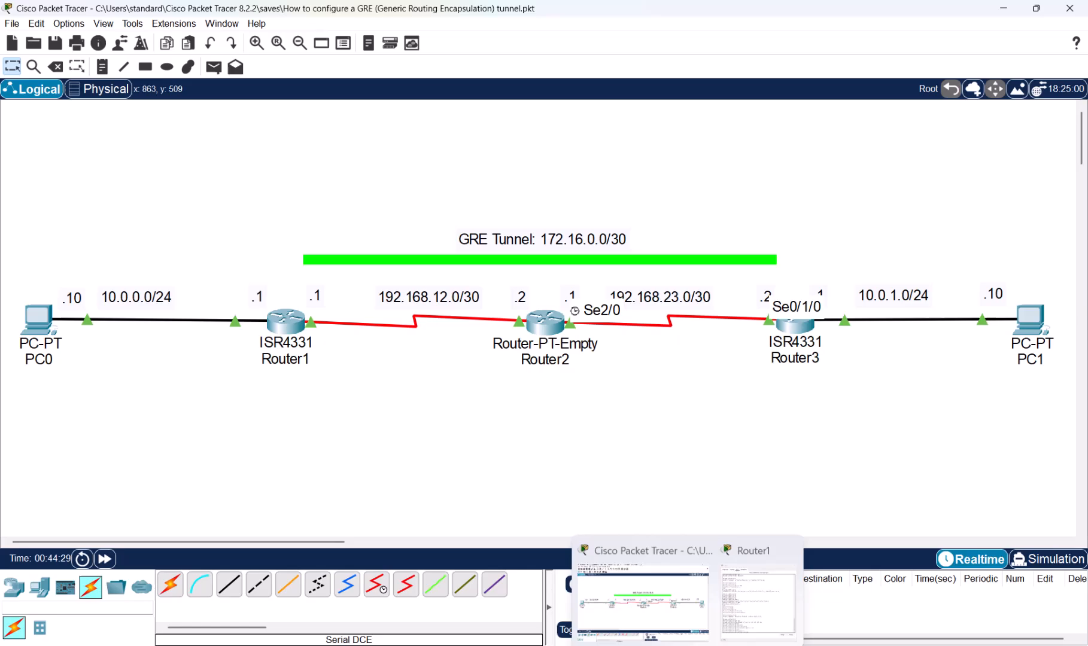
left_click(765, 596)
left_click_drag(896, 72, 320, 81)
type("192")
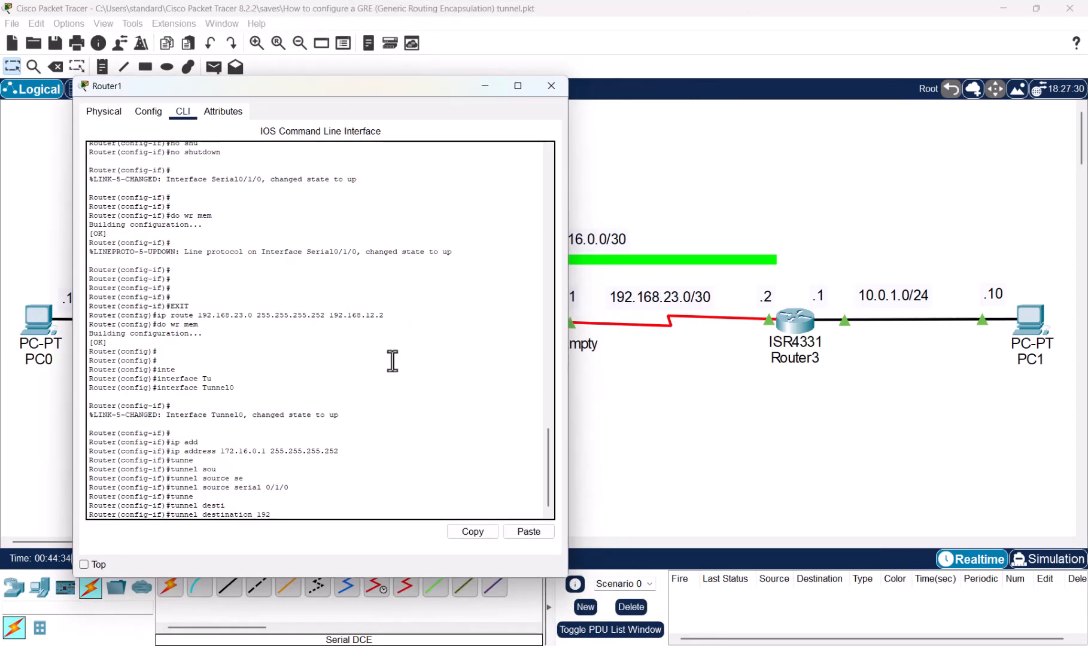
type(".168.23.2")
key("Return")
key("Return")
key("Return")
key("Return")
key("Return")
key("Return")
key("Return")
key("Return")
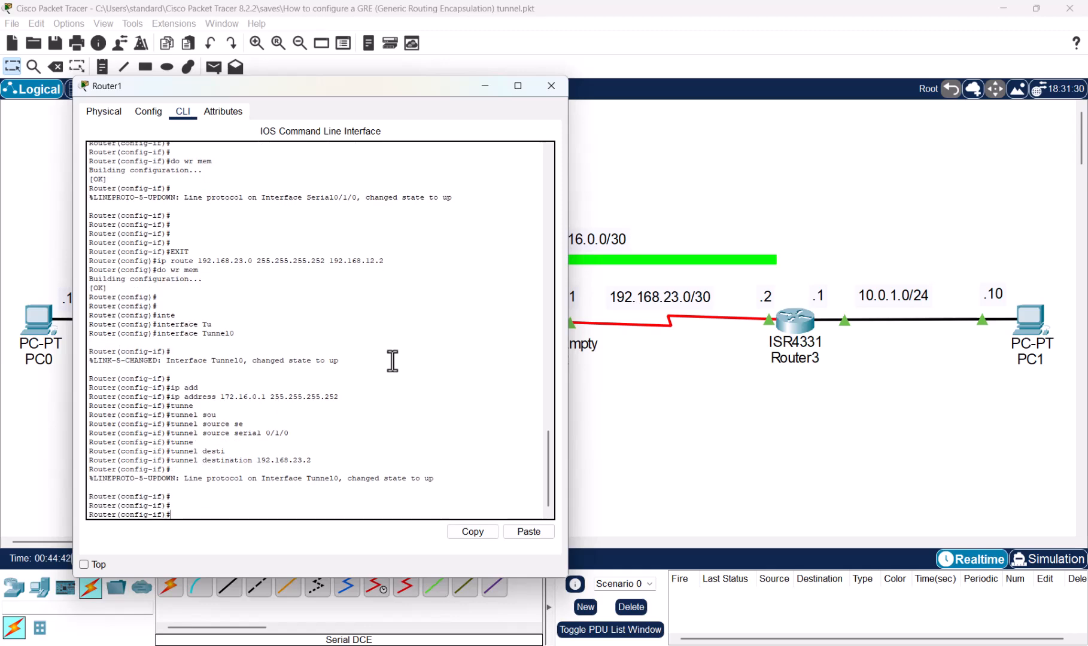
- Save Router1's configuration to memory with do wr mem and close its window
type("do wr mem")
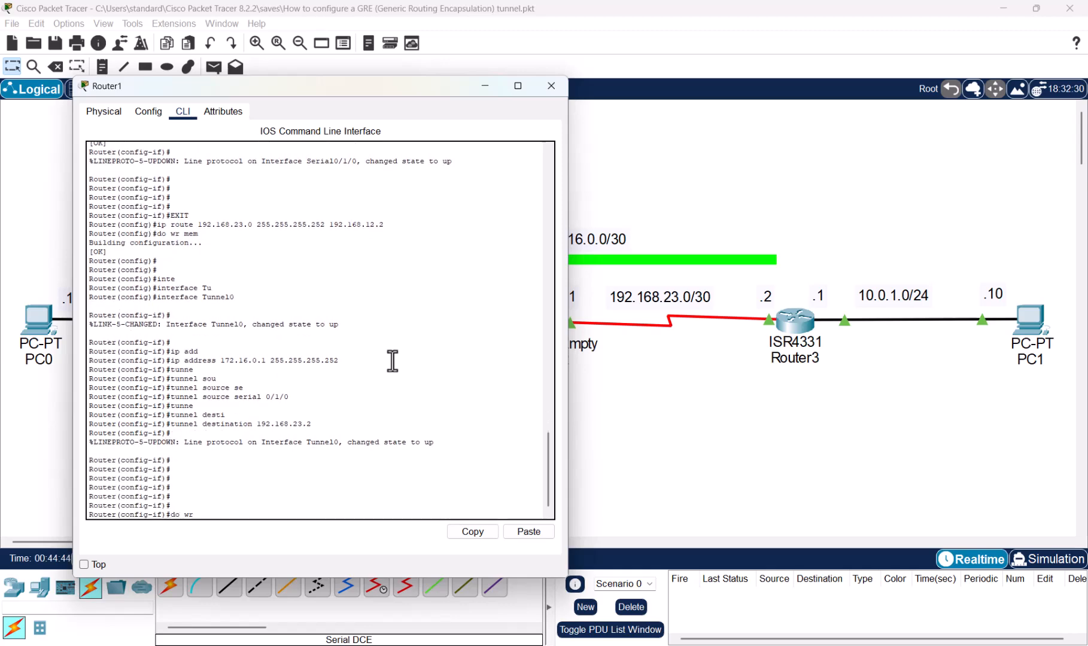
key("Return")
key("Return")
key("Return")
key("Return")
key("Return")
key("Return")
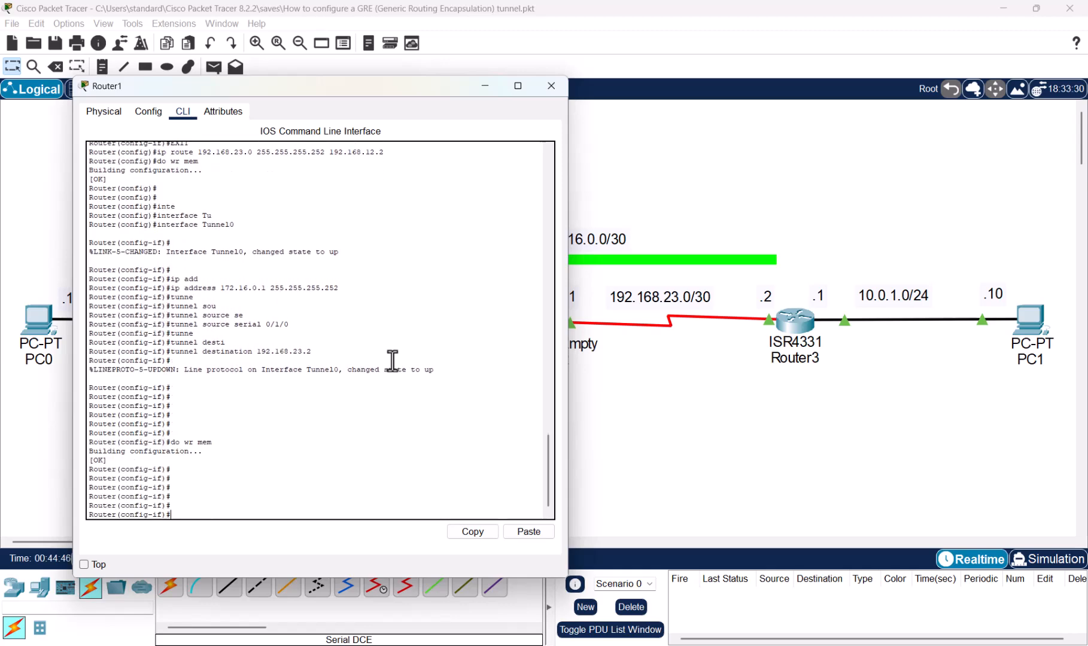
key("Escape")
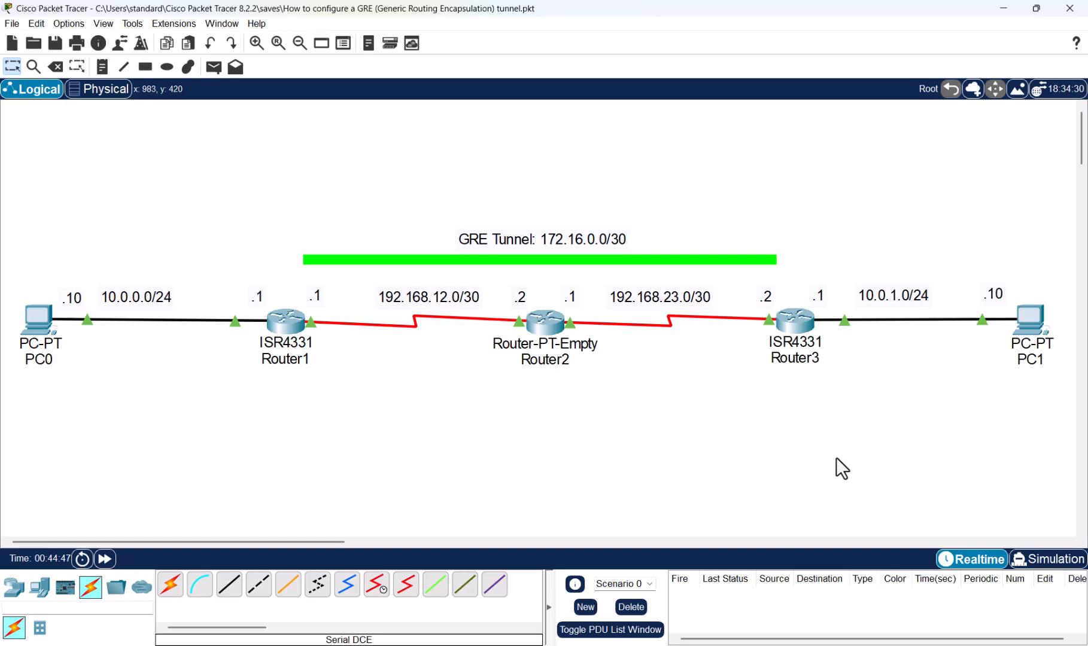
- Open Router3's command line and create the tunnel interface Tunnel0 from global configuration mode
left_click(800, 318)
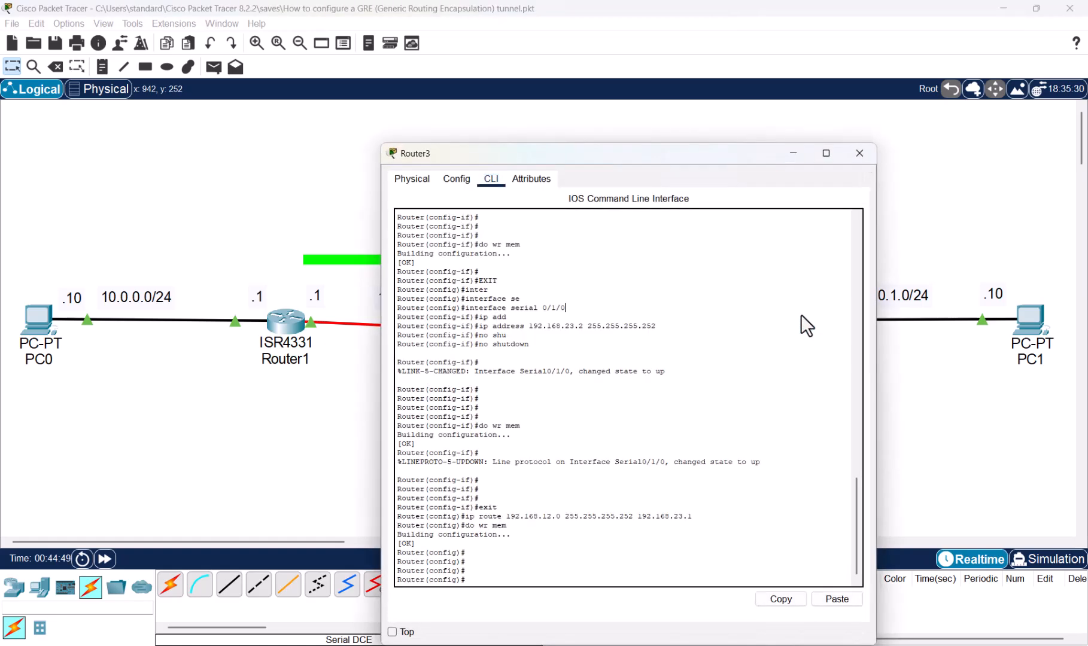
left_click_drag(694, 154, 849, 105)
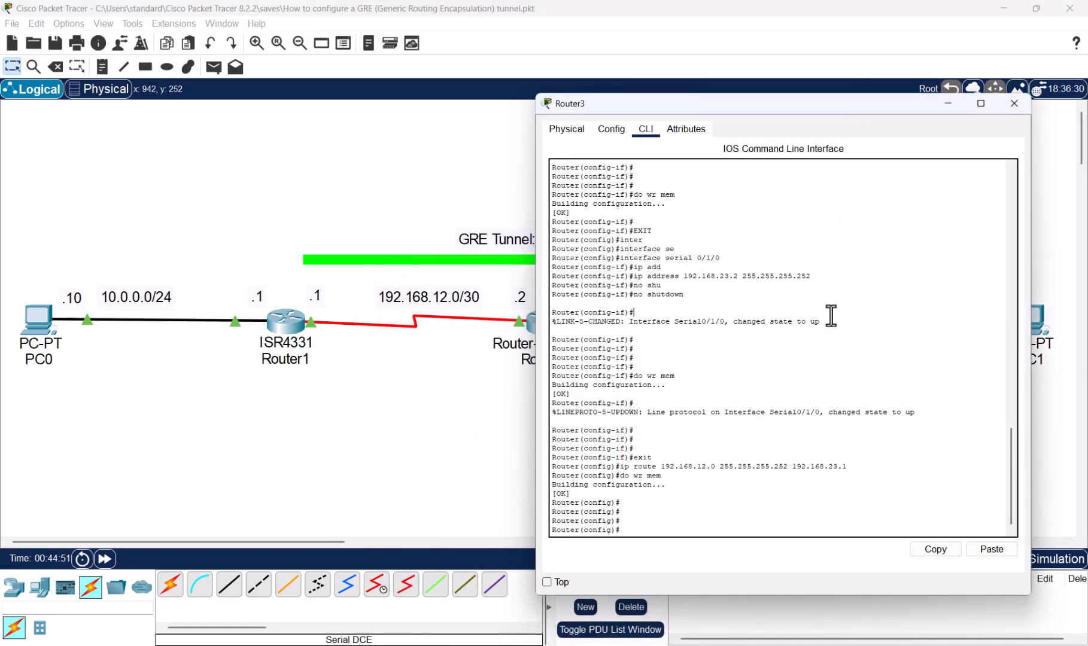
key("Return")
key("Return")
key("Return")
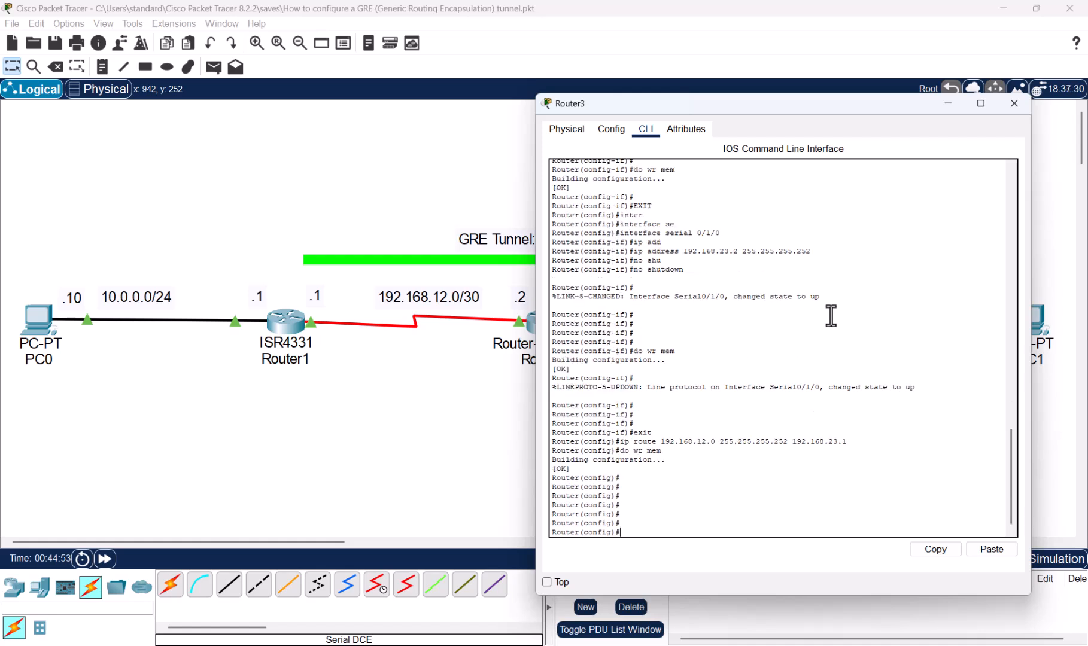
type("inter")
key("Tab")
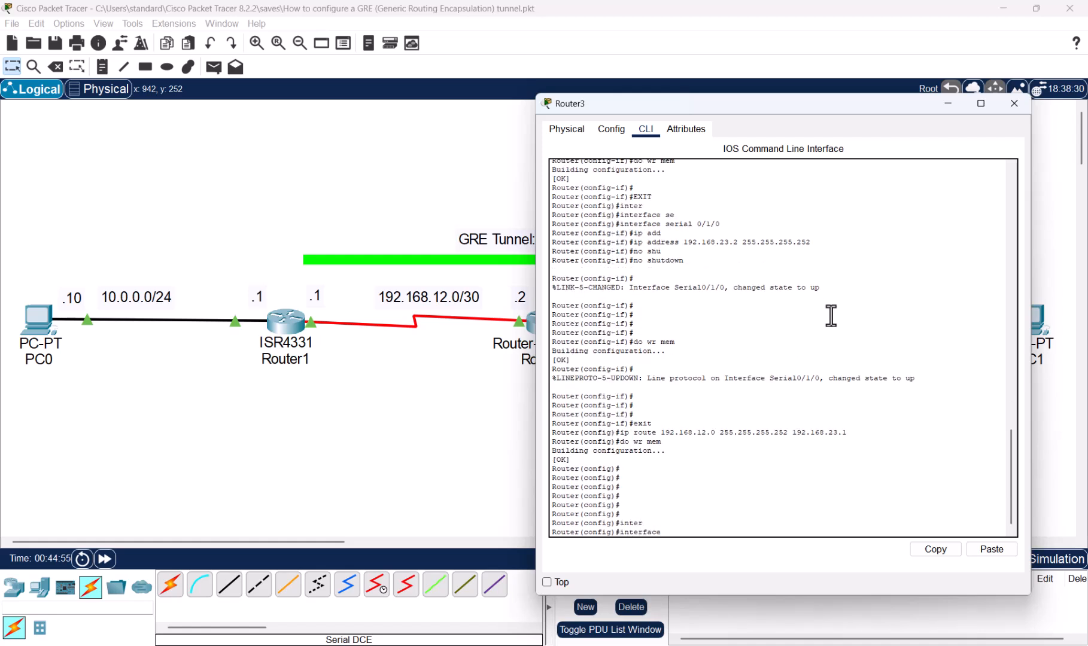
type("Tunnel0")
key("Return")
key("Return")
- Assign IP address 172.16.0.2 with mask 255.255.255.252 to Router3's Tunnel0 interface
type("ip add")
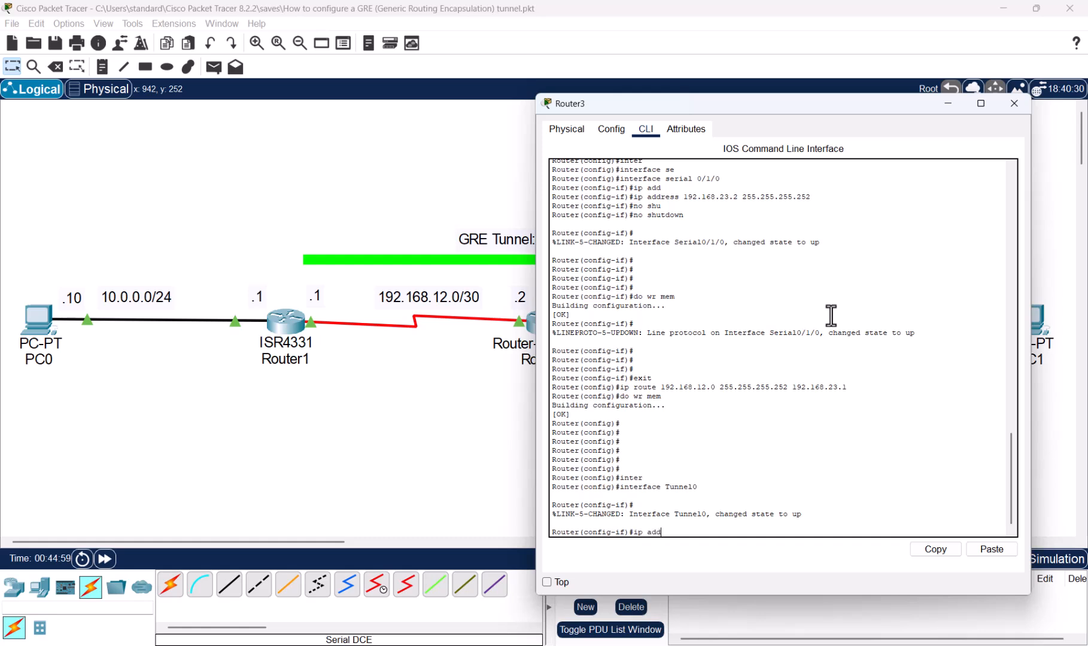
key("Tab")
type("1")
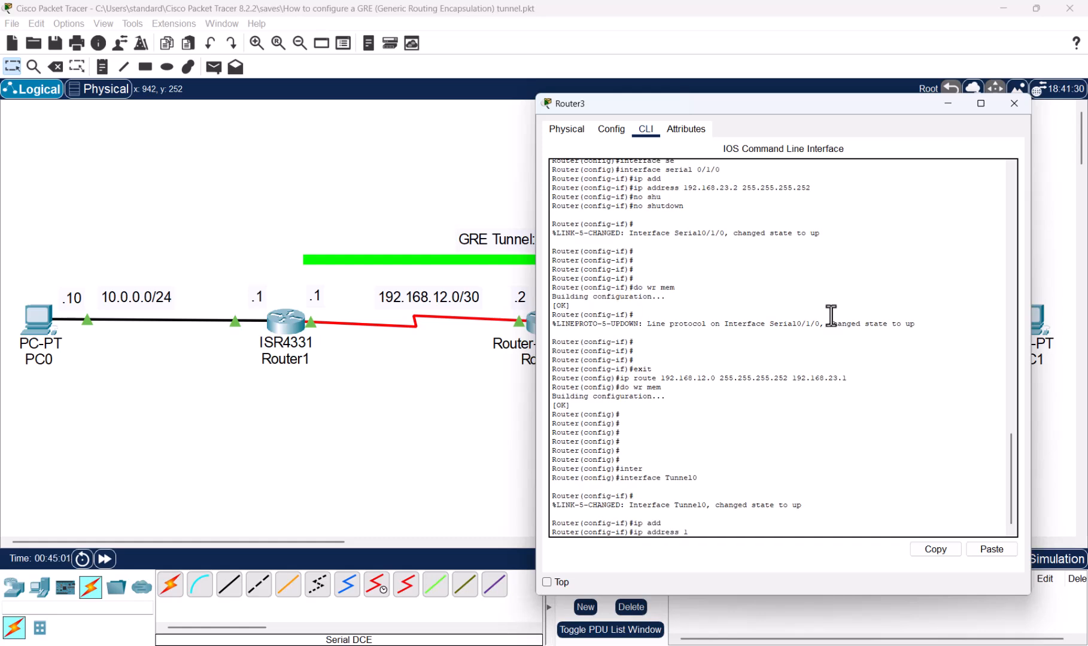
type("72.16.0.2 255.255.255.252")
key("Return")
- Set the source of Router3's Tunnel0 to interface serial 0/1/0, checking the port label in the topology
type("tun")
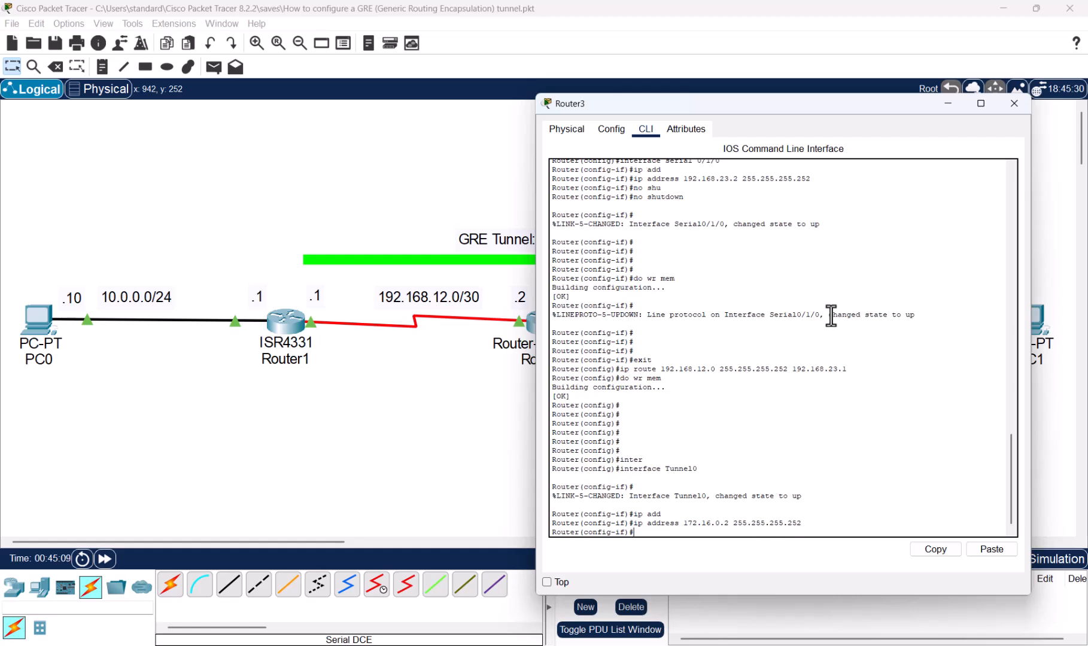
type("ne")
key("Tab")
type("sou")
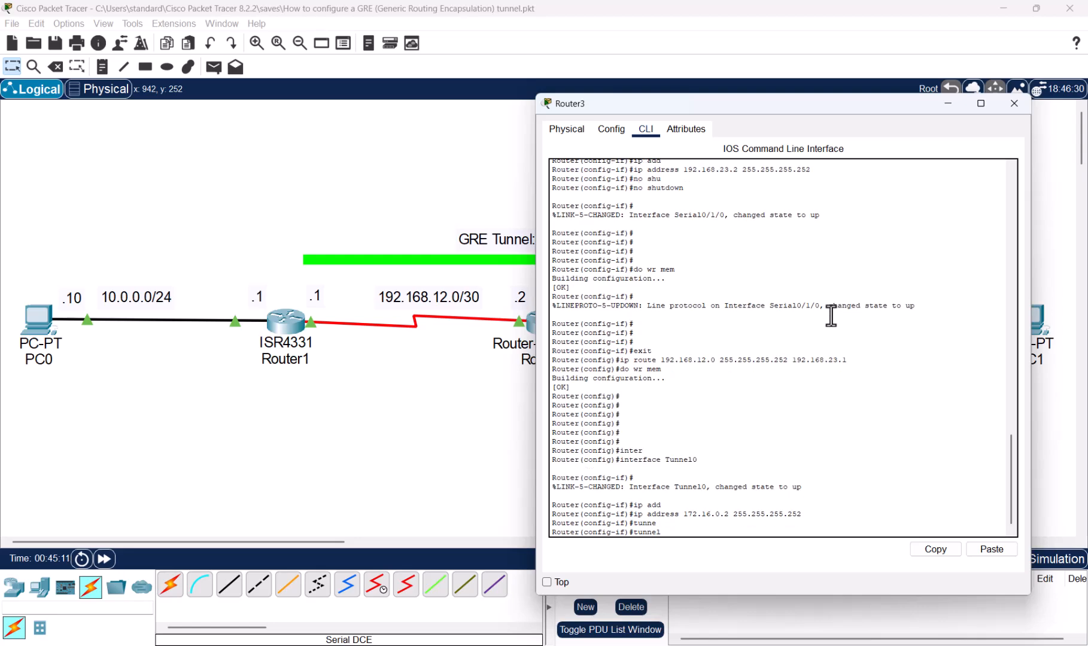
key("Tab")
type("se")
key("Tab")
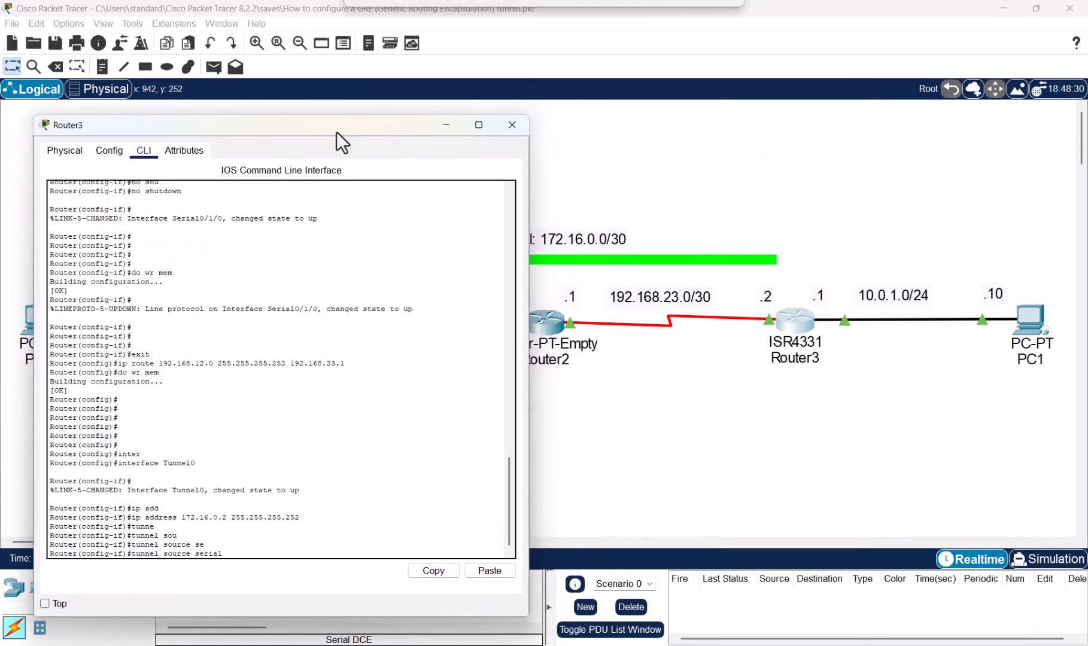
left_click_drag(336, 131, 347, 107)
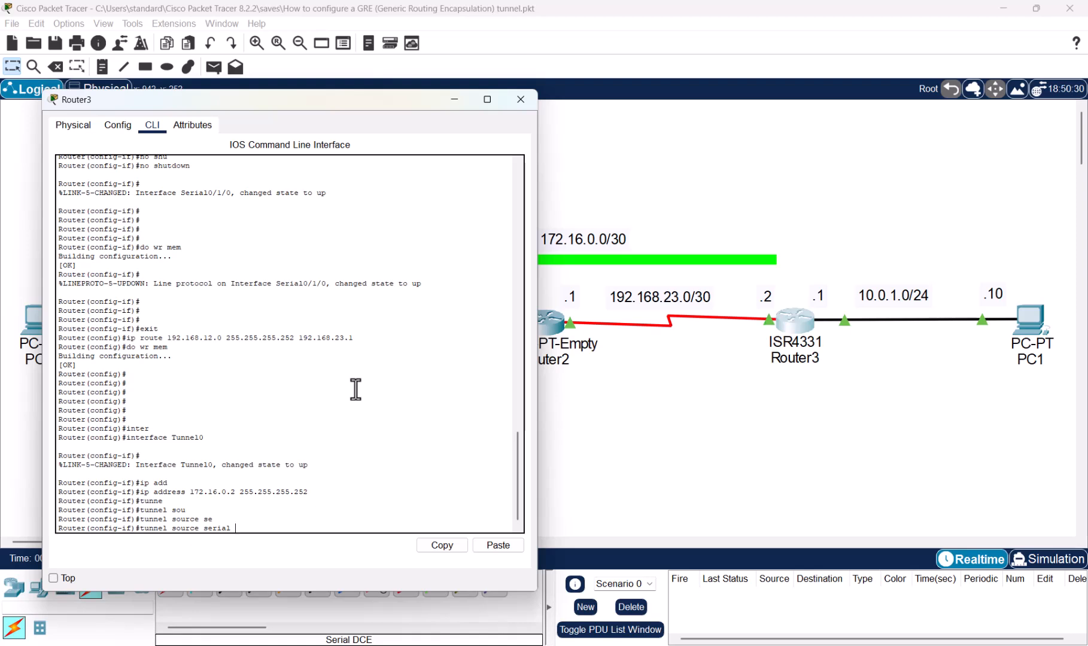
type("?")
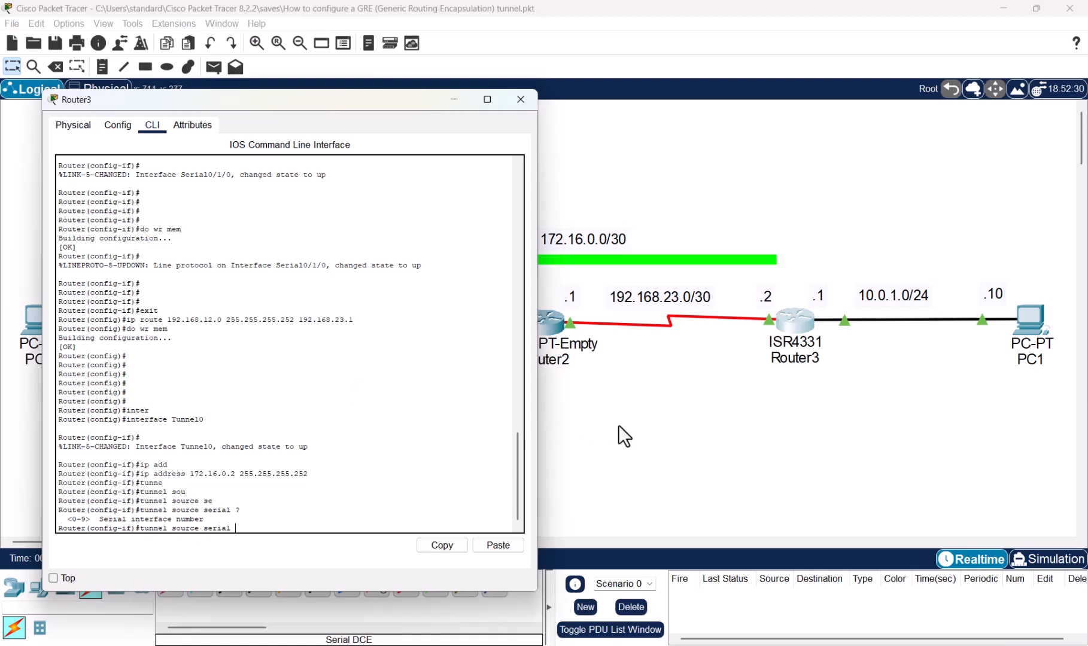
left_click(714, 450)
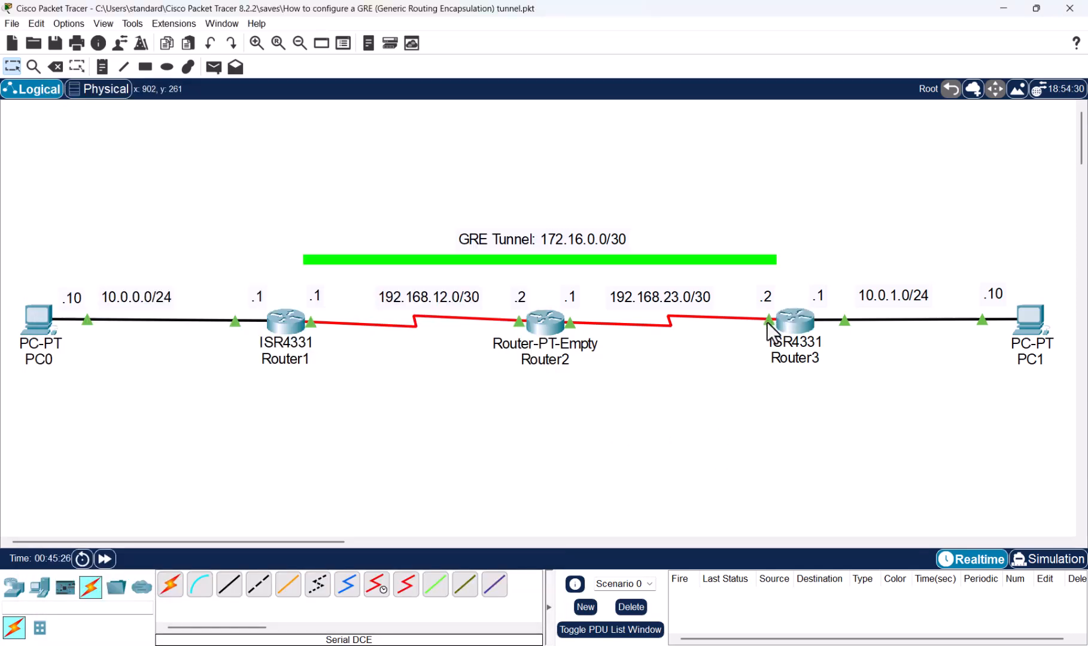
mouse_move(767, 326)
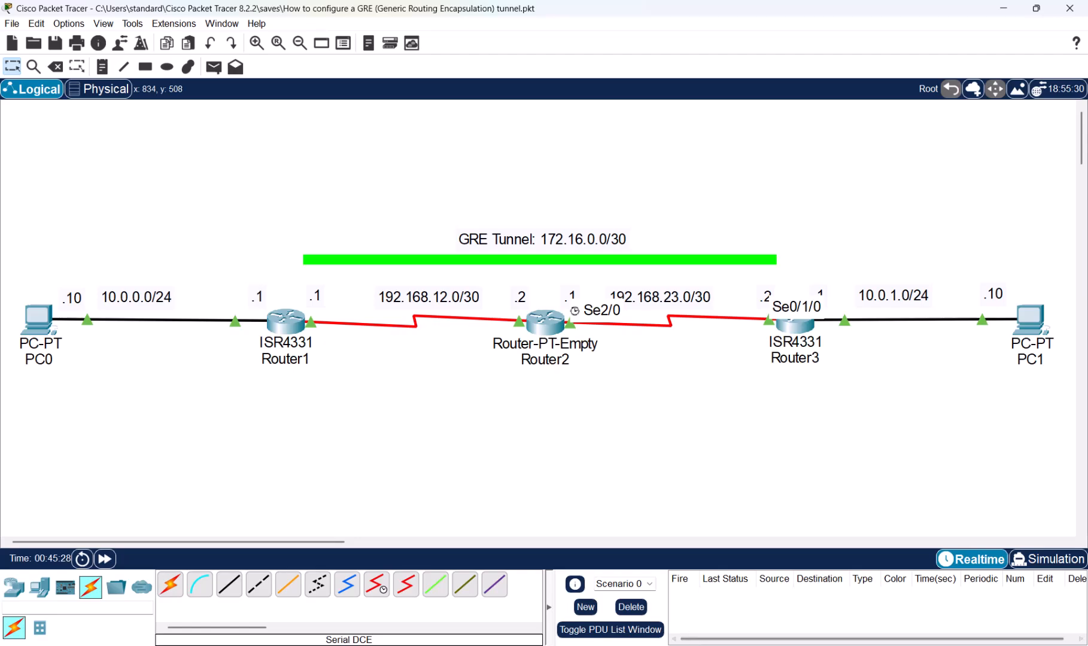
mouse_move(737, 643)
left_click(769, 565)
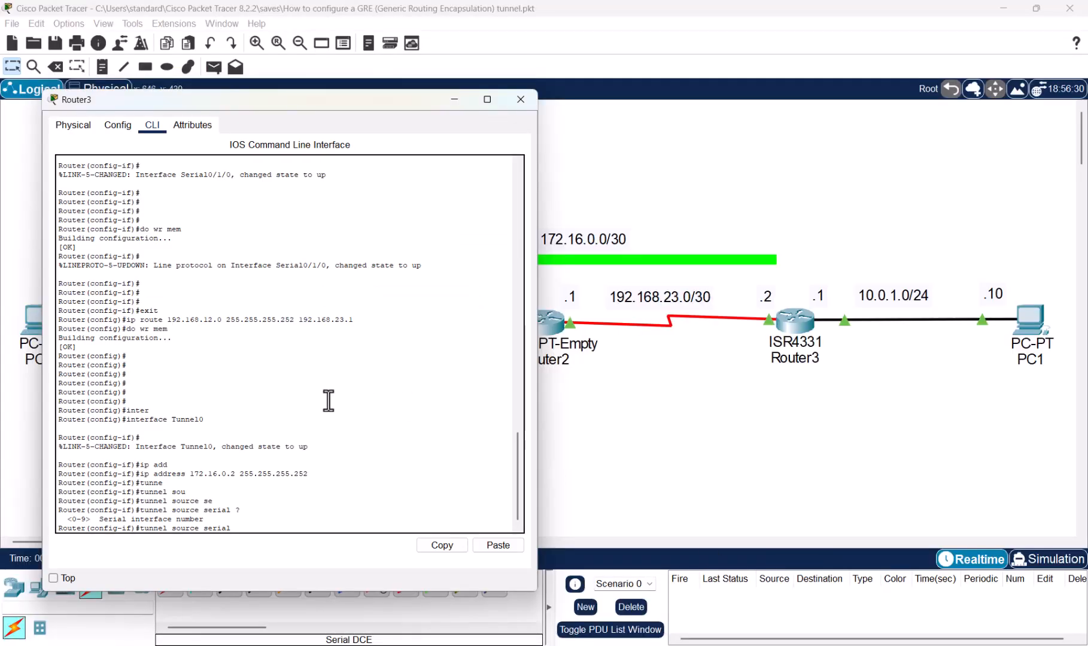
type("0/1/0")
key("Return")
- Set the destination of Router3's Tunnel0 to 192.168.12.1, Router1's serial link address
type("tunnel")
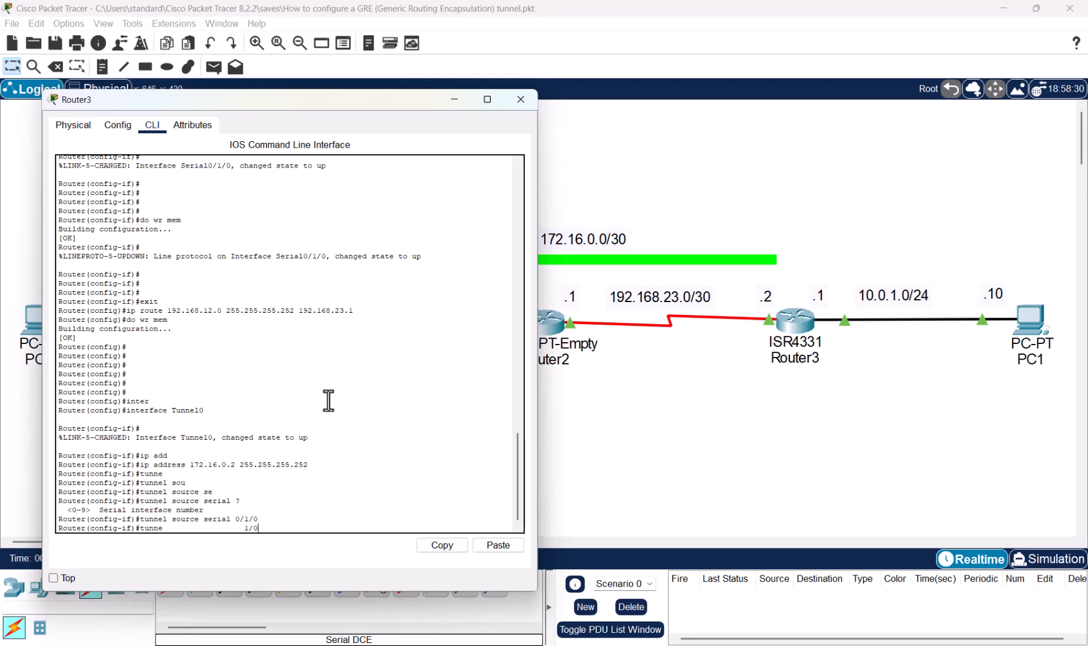
key("Tab")
type("desti")
key("Tab")
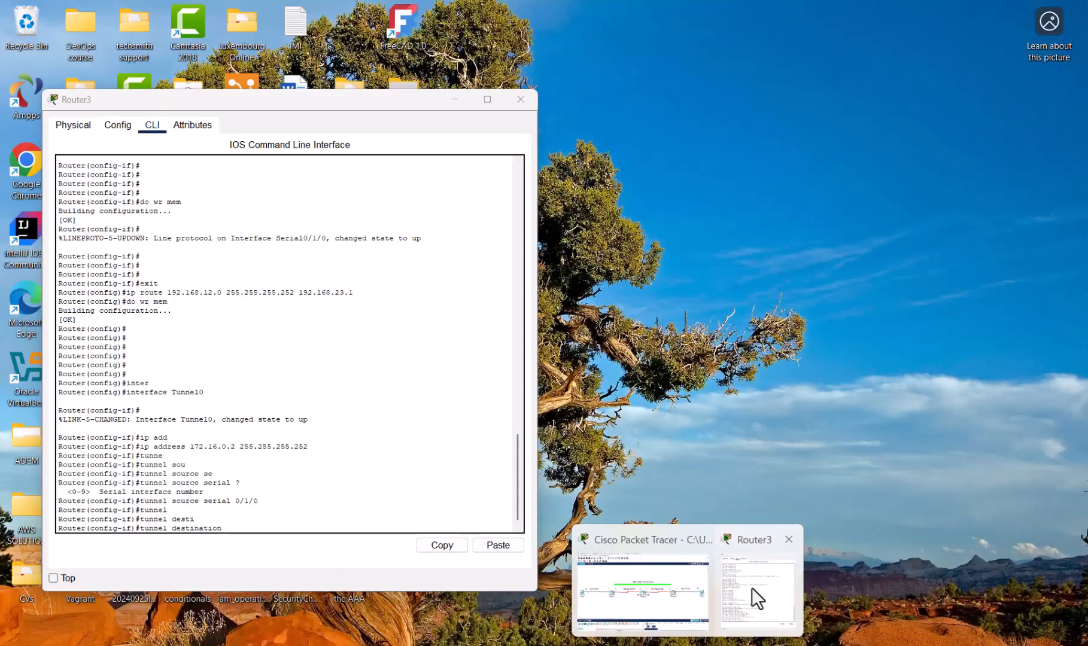
left_click(752, 587)
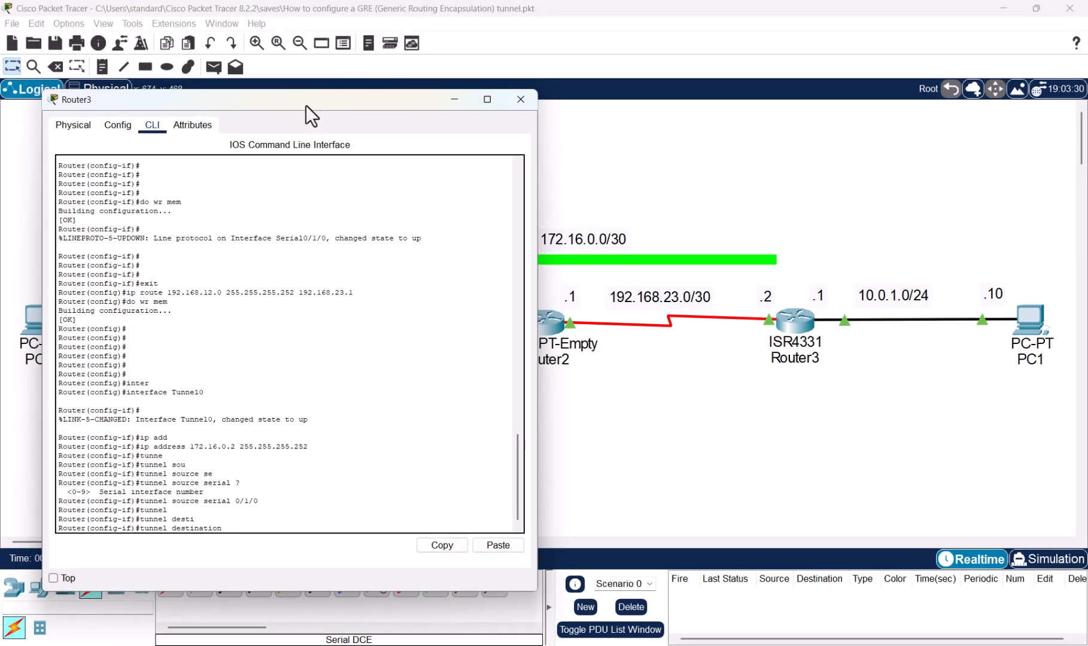
left_click_drag(306, 105, 795, 81)
type("1")
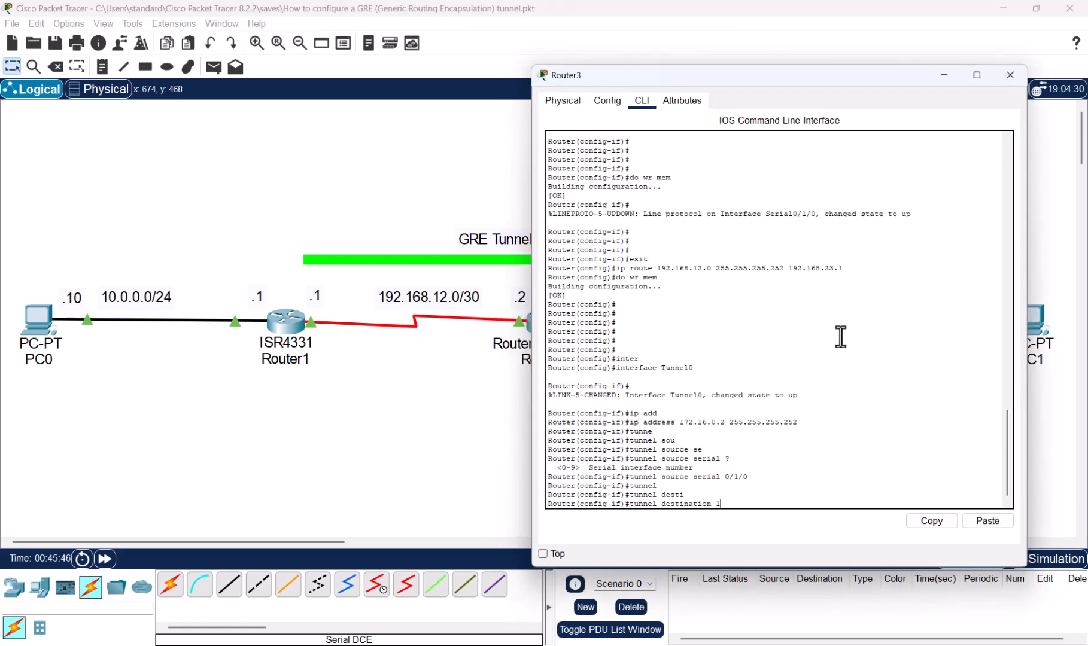
type("92.168.12.1")
key("Return")
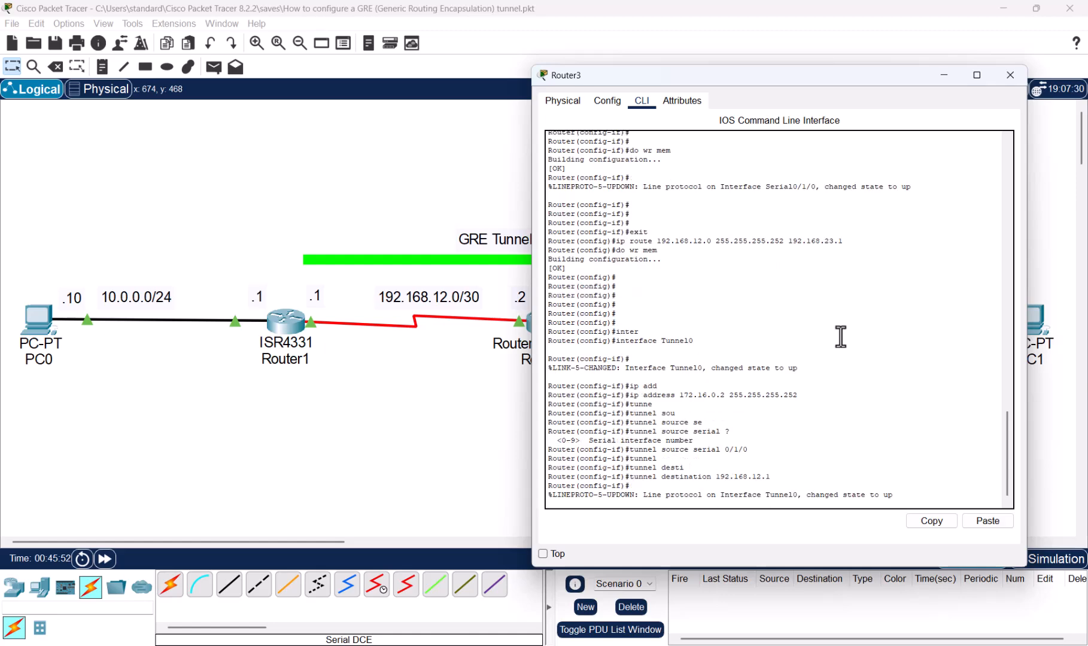
key("Return")
key("Return")
- Store Router3's tunnel configuration in memory with do wr mem and close the router window
type("do wr")
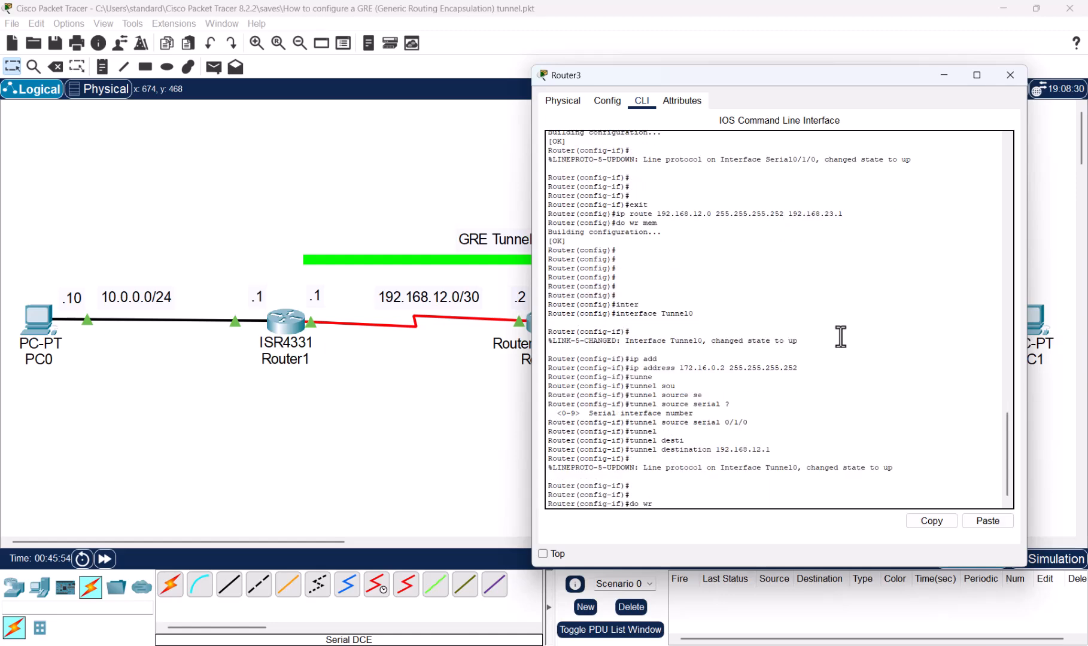
type(" mem")
key("Return")
key("Return")
key("Return")
key("Return")
key("Return")
key("Return")
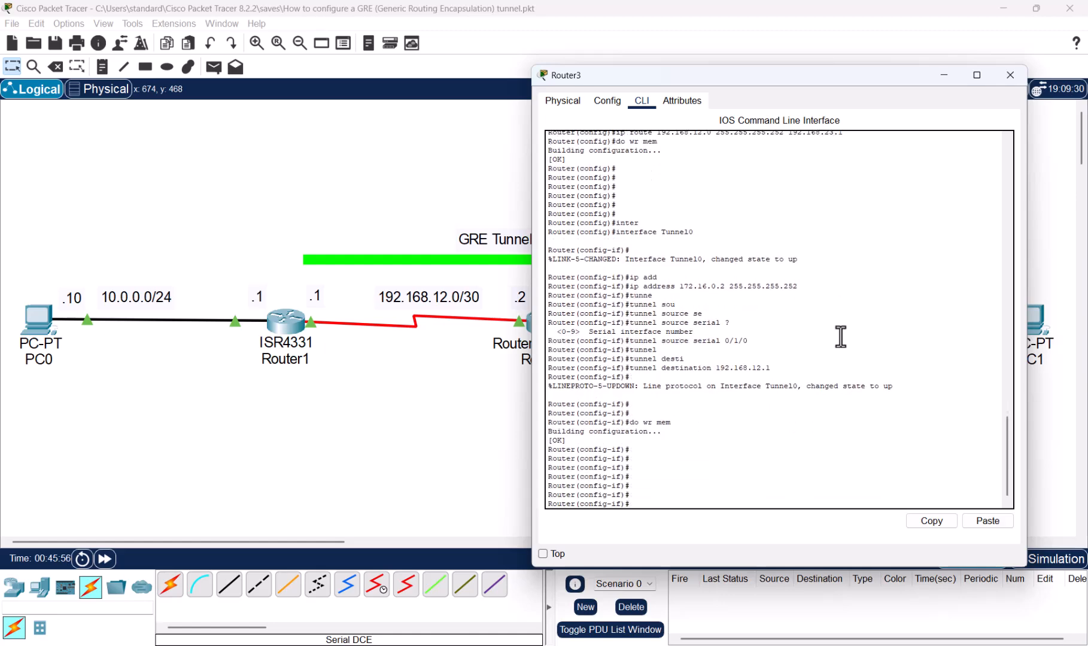
key("Escape")
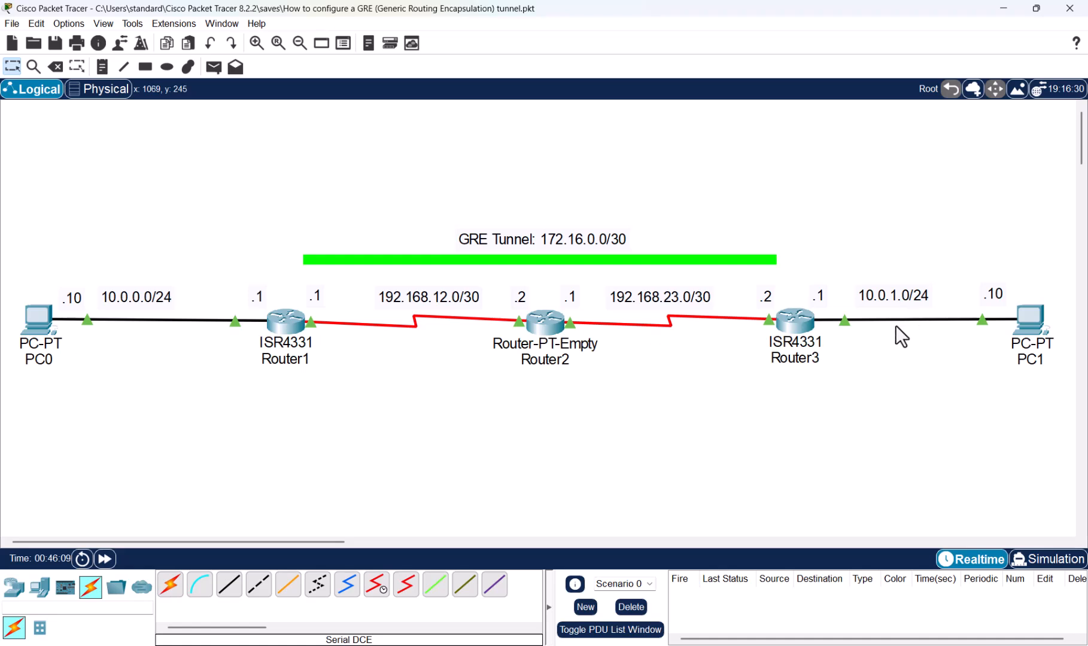
- Open PC0's Command Prompt and check its IP settings with ipconfig
left_click(43, 322)
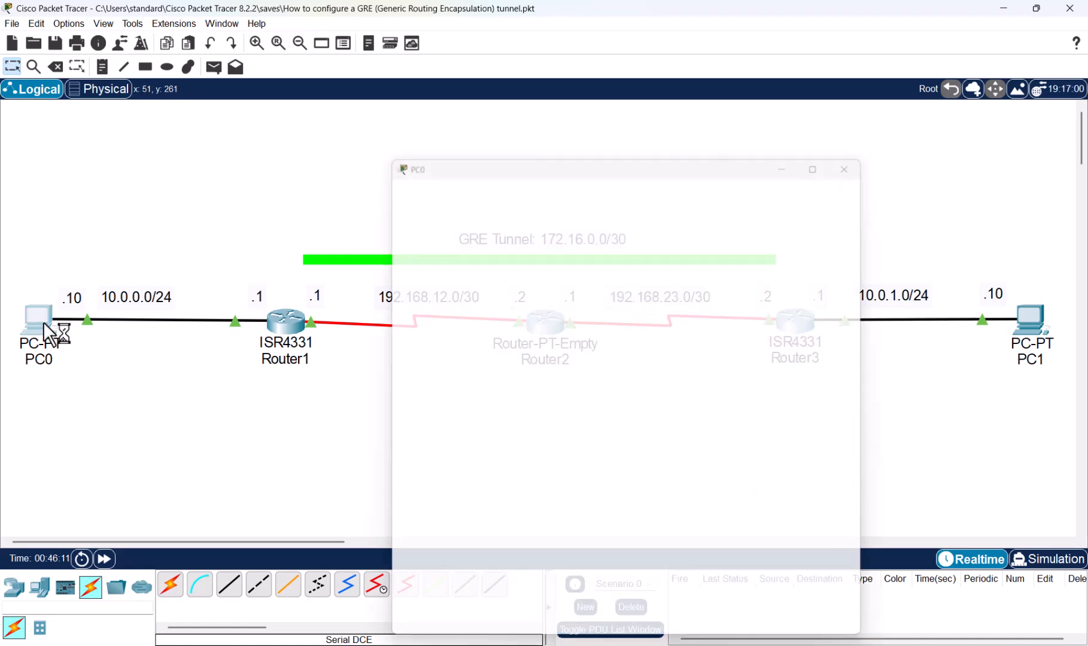
left_click(735, 229)
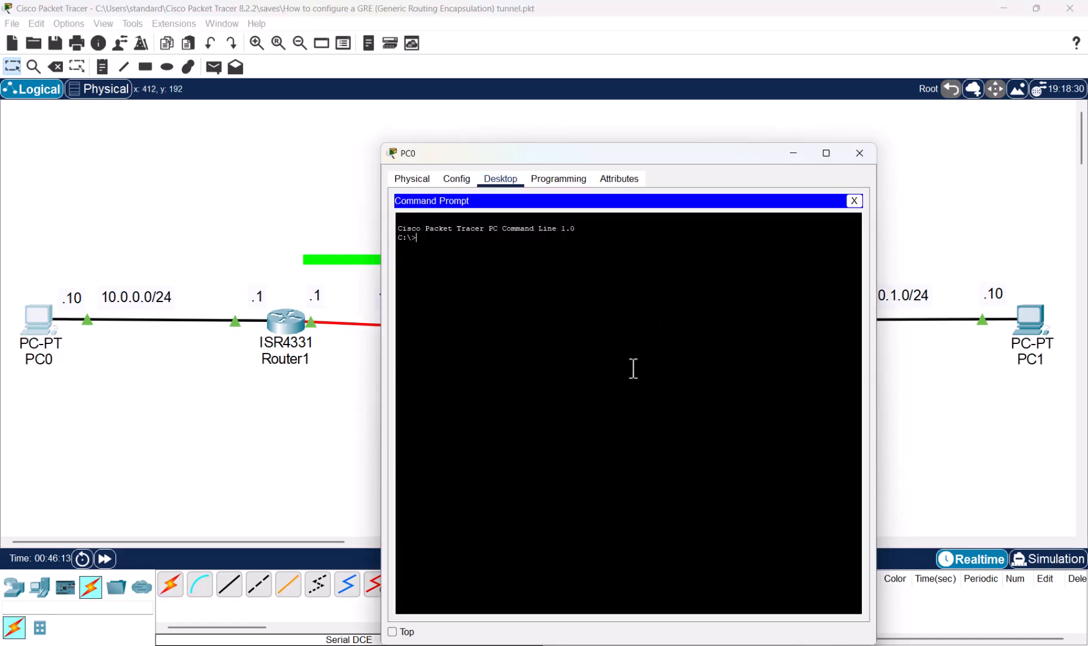
type("ipconfig")
key("Return")
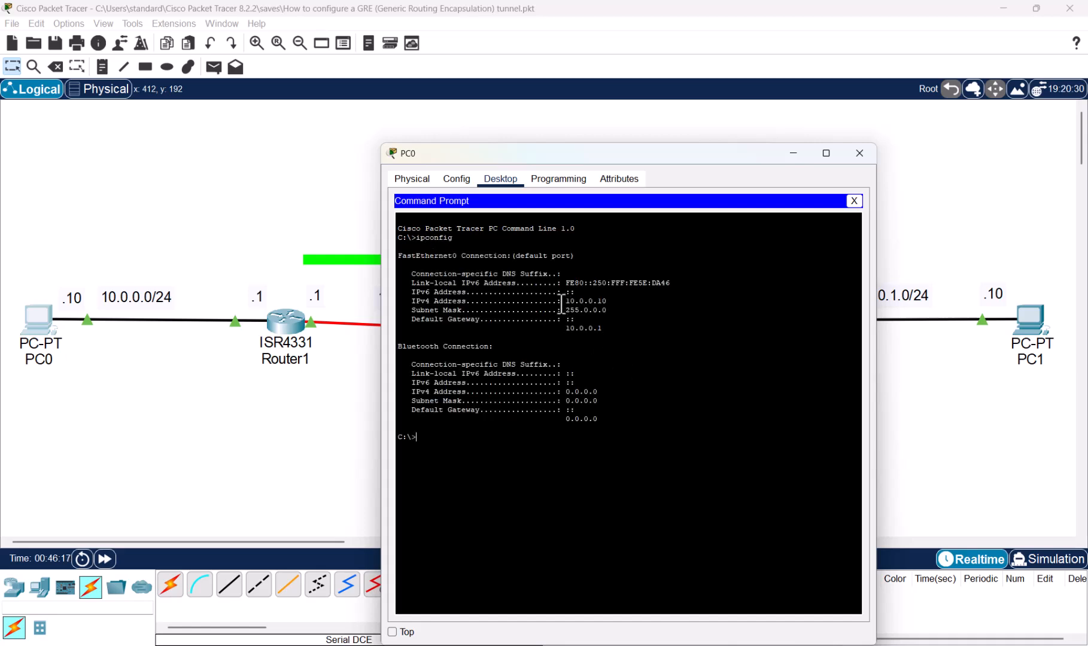
- Ping PC1's address 10.0.1.10 from PC0's Command Prompt and close the PC0 window
left_click_drag(561, 301, 612, 302)
left_click(556, 455)
type("ping")
left_click_drag(681, 154, 597, 152)
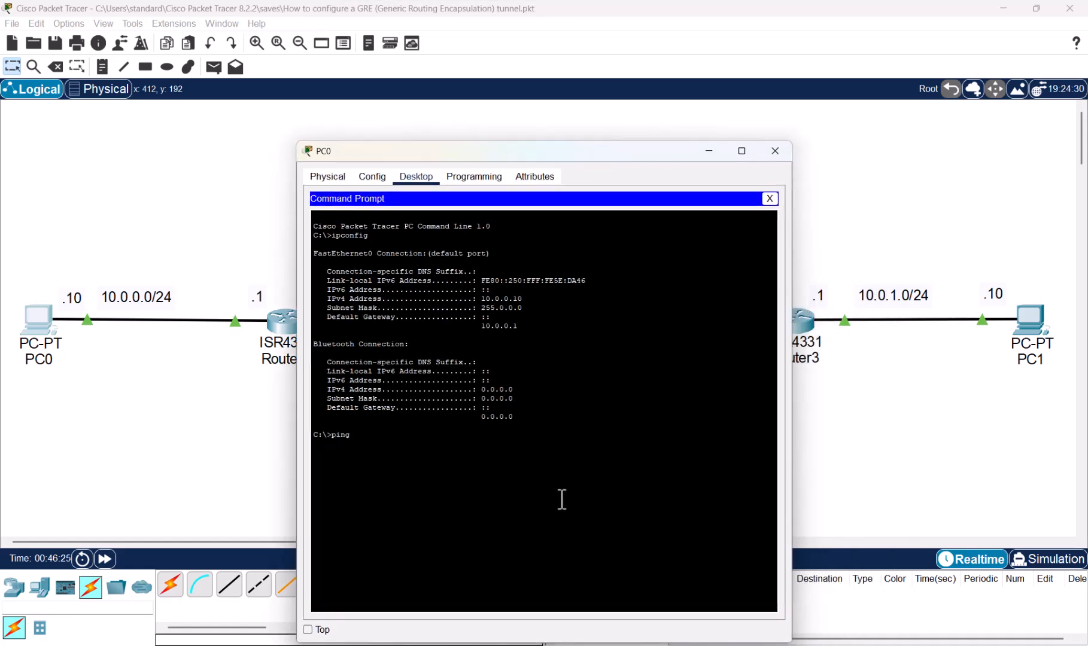
type("10.0.1.10")
key("Return")
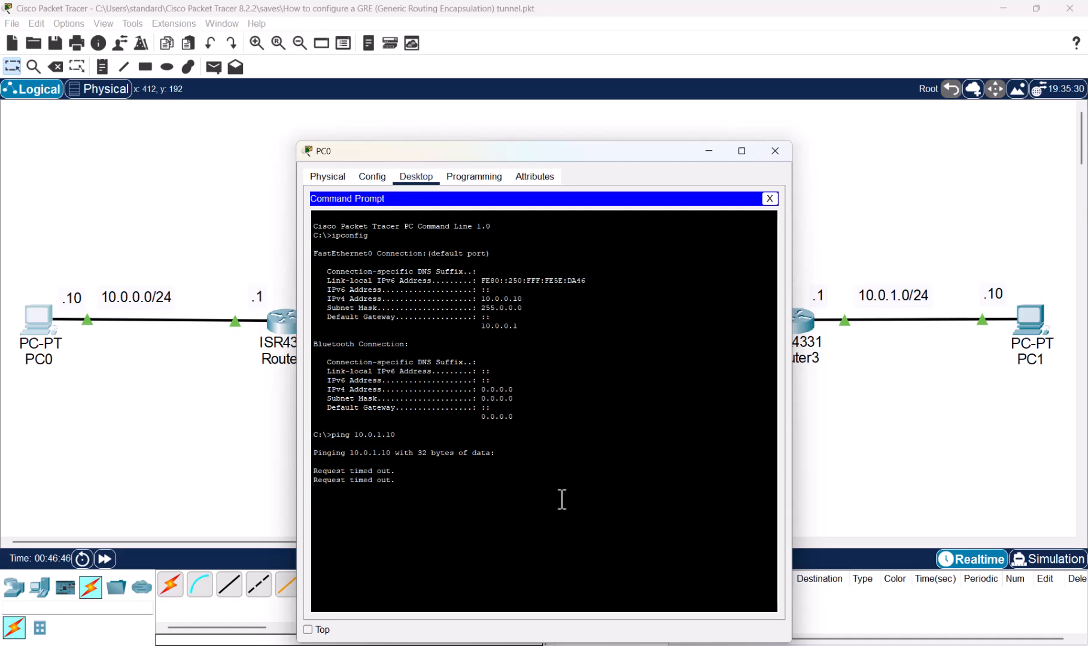
left_click(778, 146)
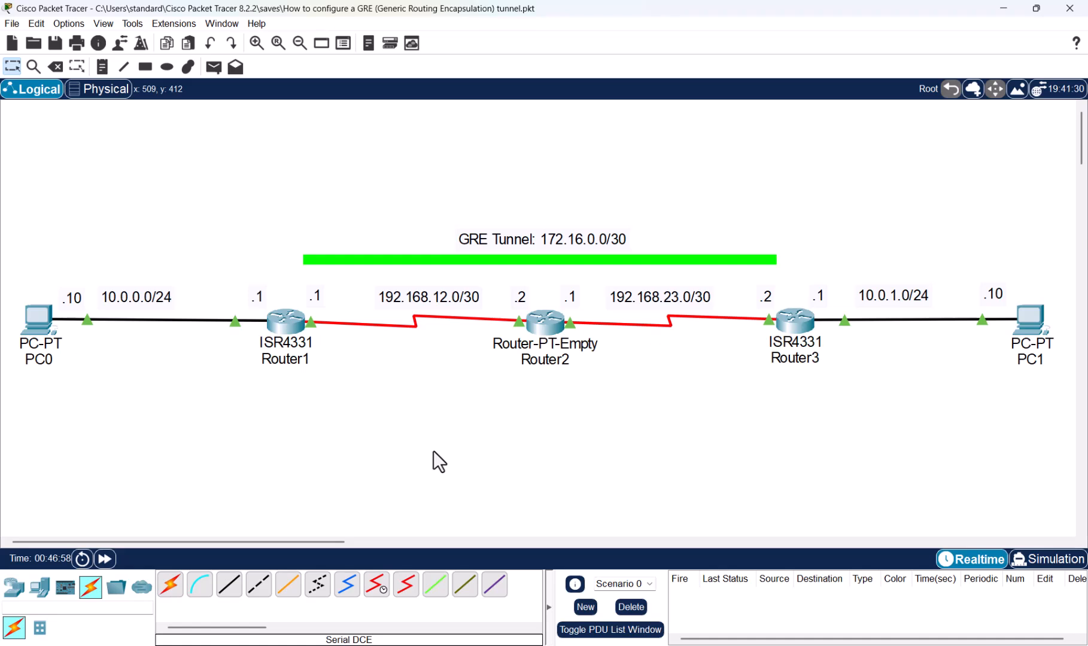
- Open Router1's command line and exit the Tunnel0 interface mode to global configuration mode
left_click(287, 329)
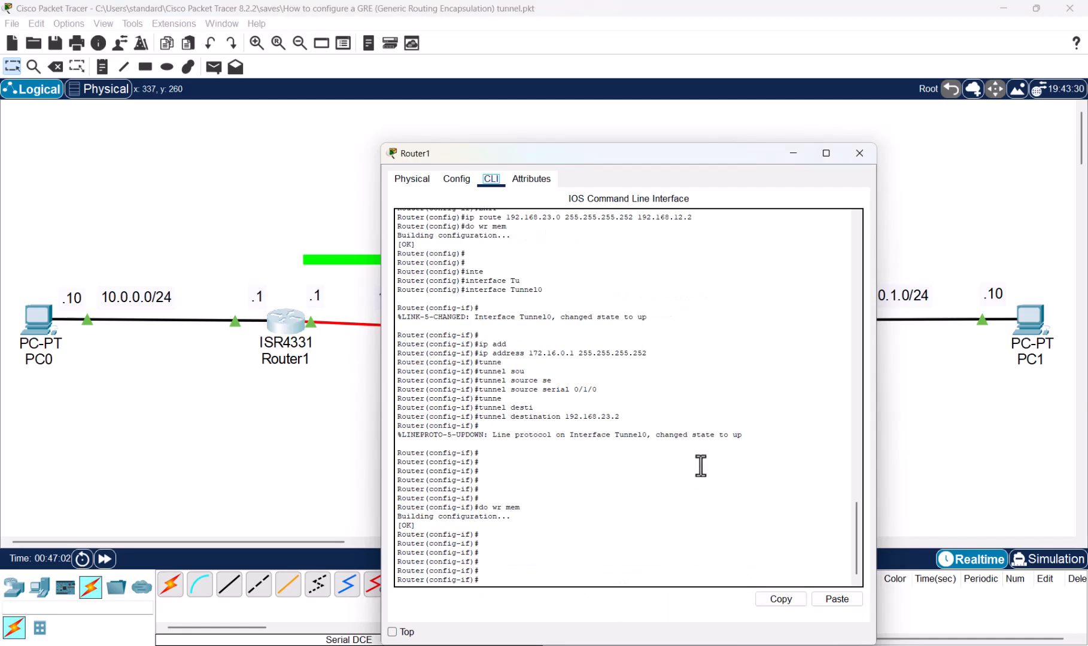
key("Return")
key("Return")
key("Return")
type("exi")
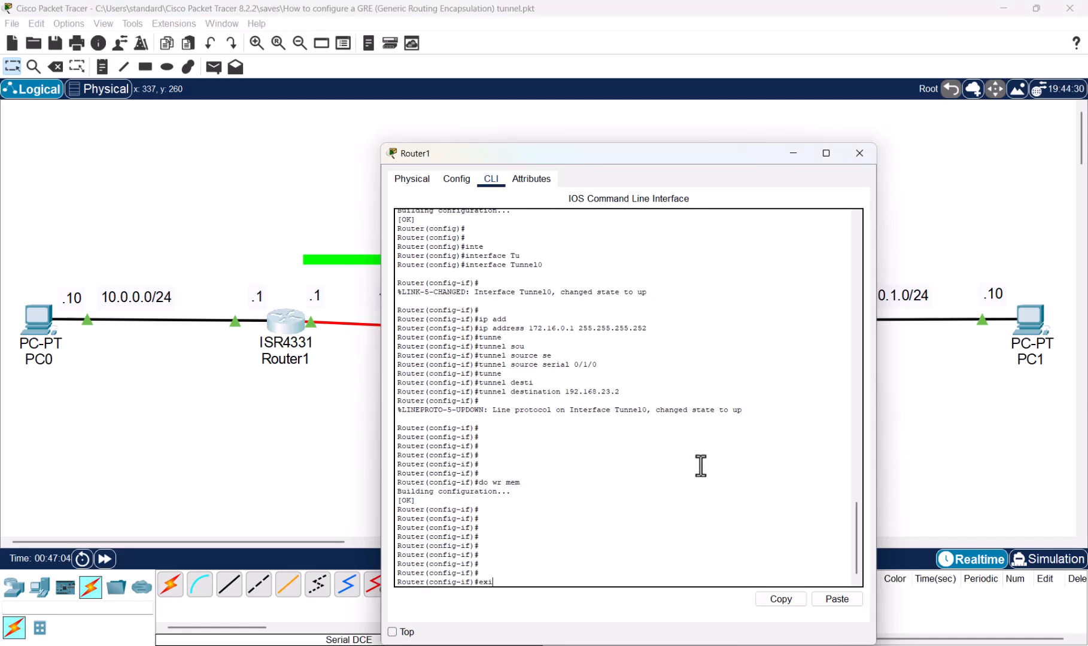
type("t")
key("Return")
key("Return")
key("Return")
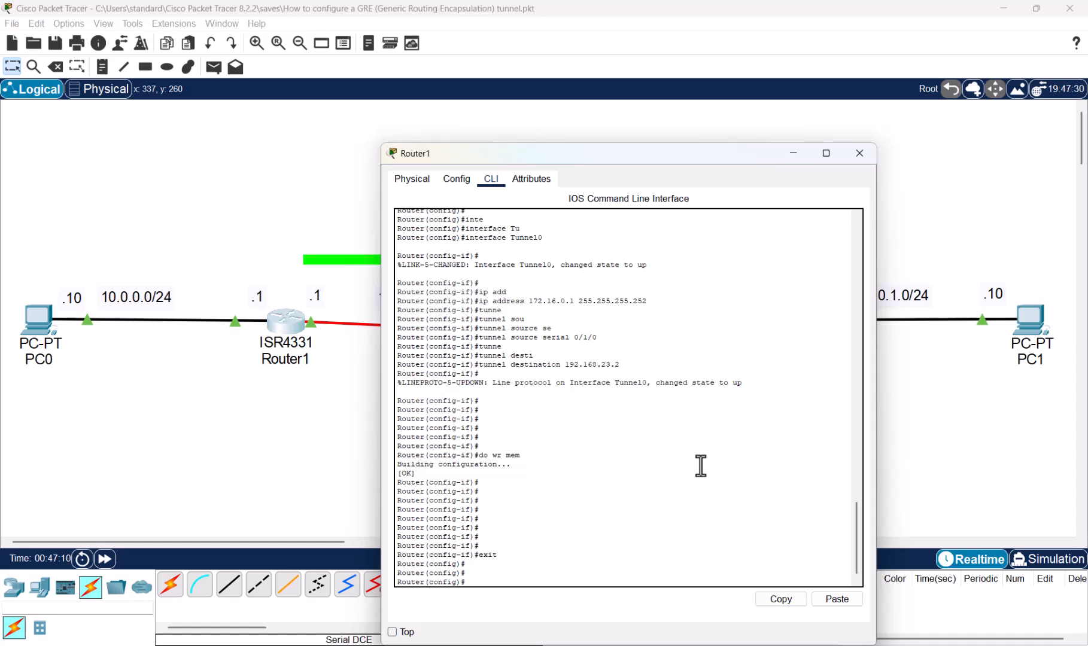
- Add a static route on Router1 to 10.0.1.0 255.255.255.0 through tunnel address 172.16.0.2
type("ip route")
left_click_drag(697, 150, 410, 85)
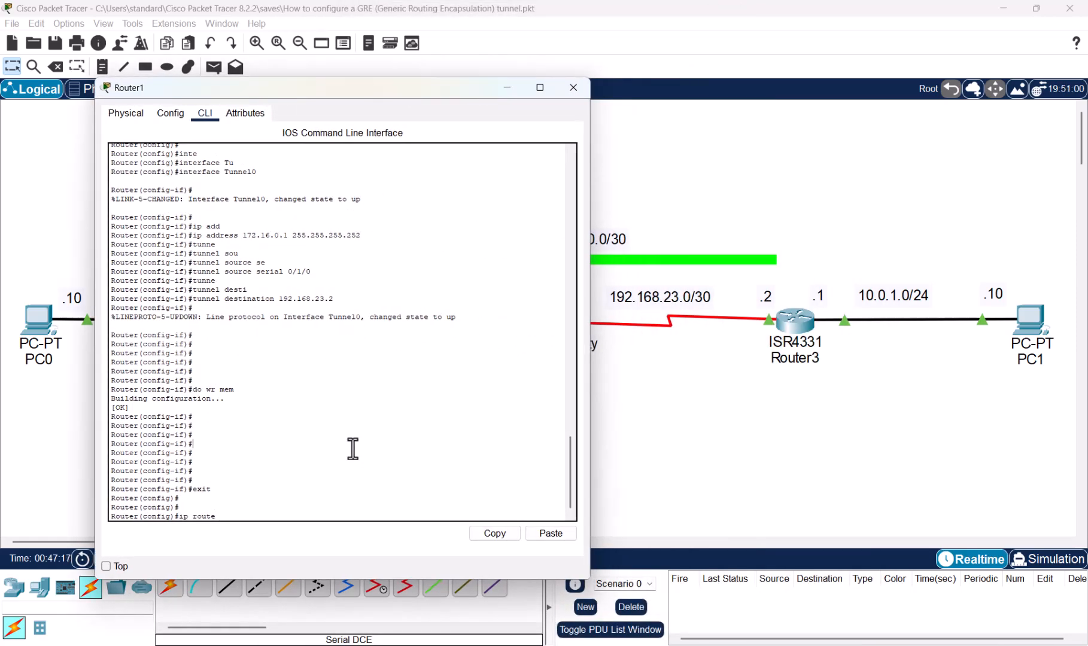
type("10")
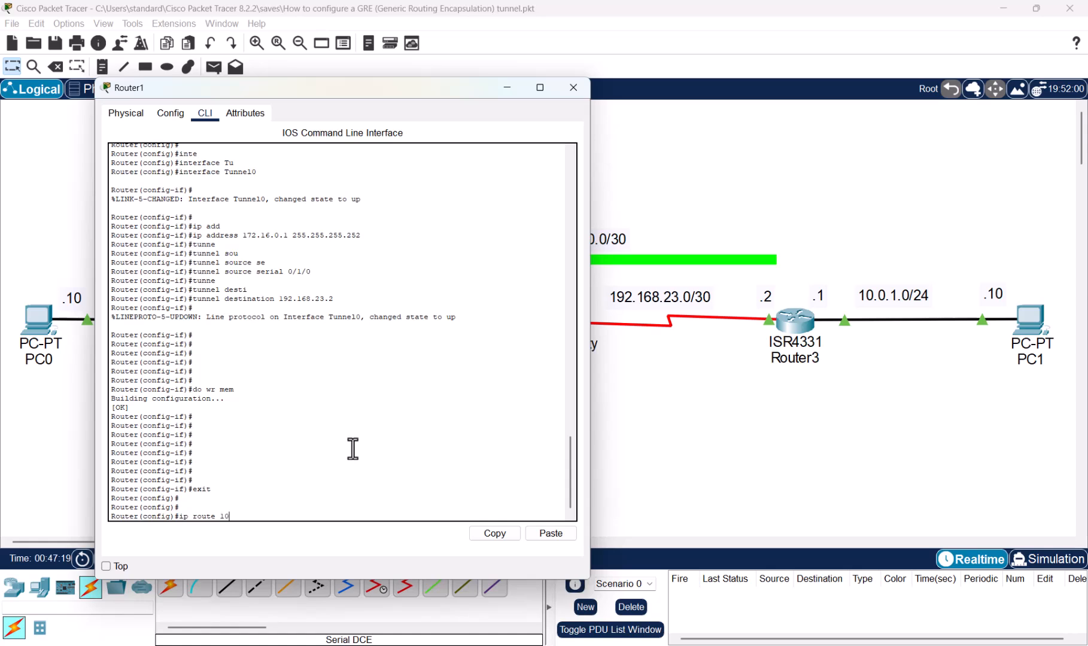
type(".0.1.0 255.255.255.0 1")
type("72.16.0.2")
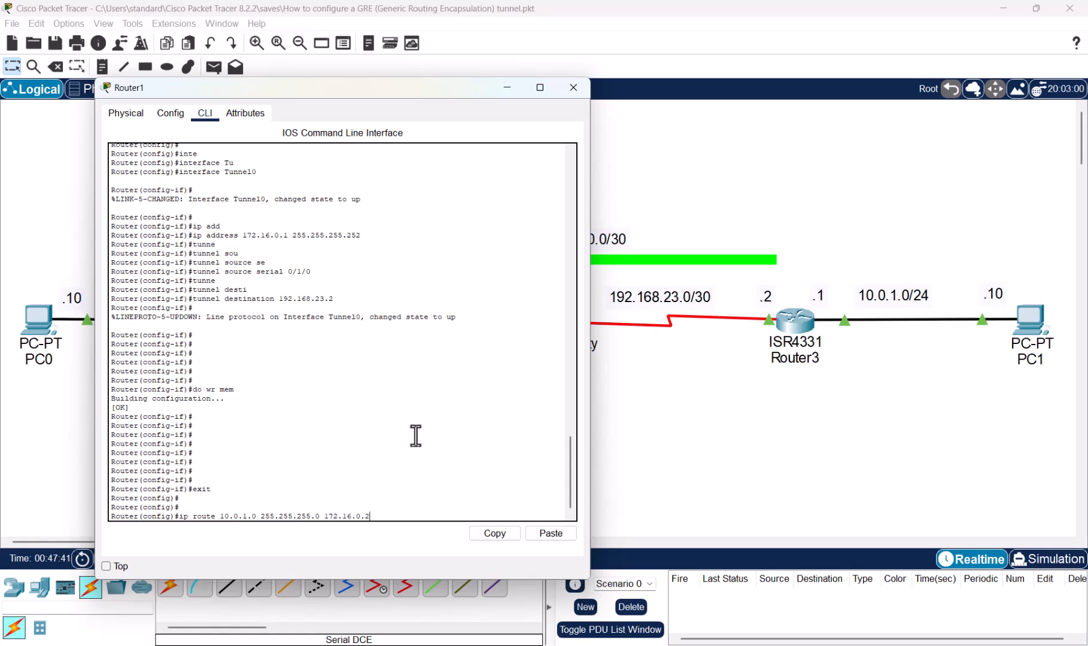
key("Return")
- Store Router1's configuration in memory with do wr mem and close its window
type("do wr")
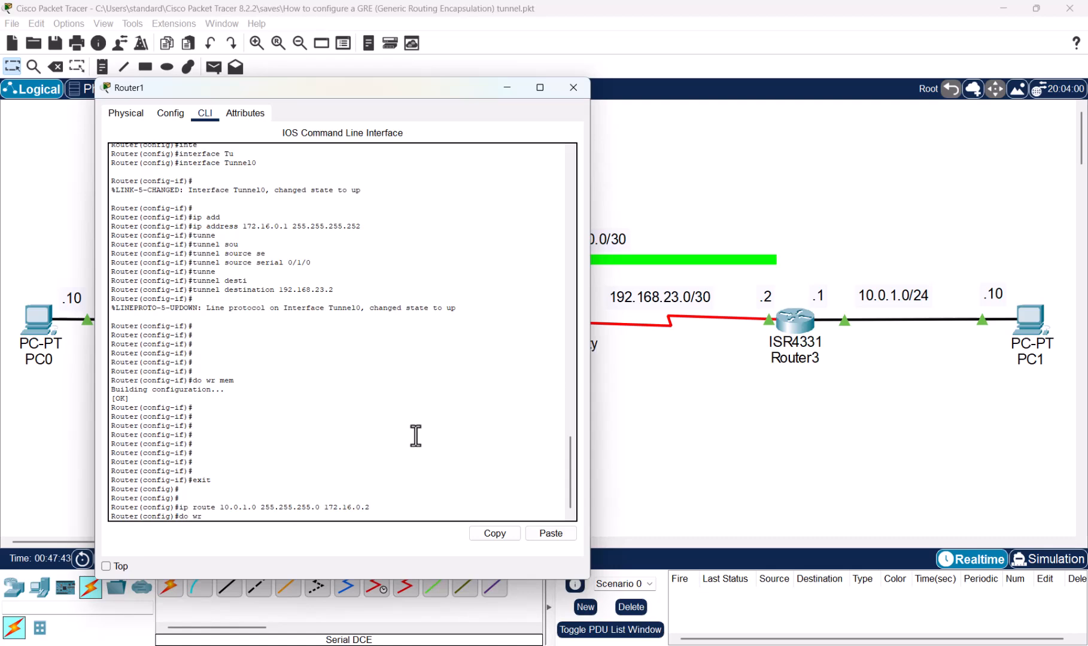
type(" mem")
key("Return")
key("Return")
key("Return")
key("Return")
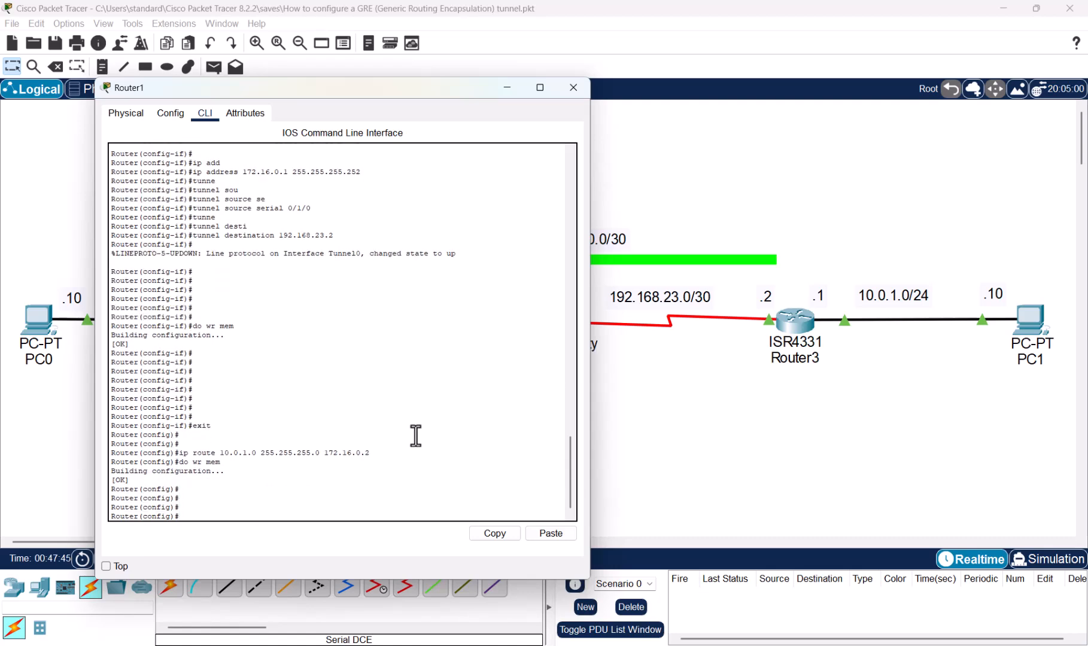
key("Escape")
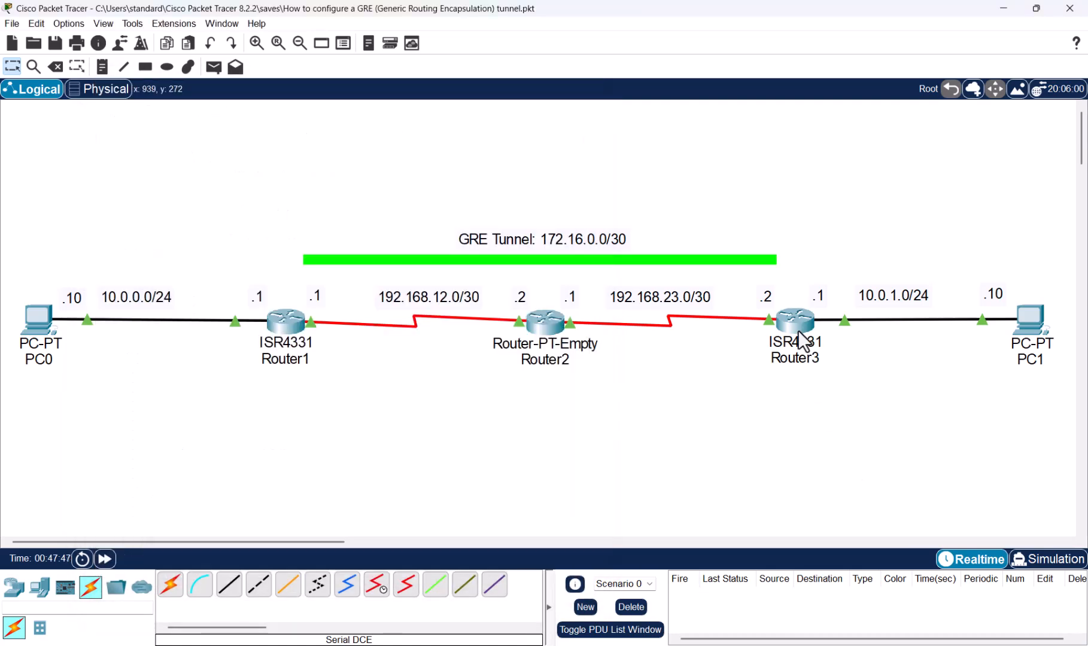
- Open Router3's command line and exit the Tunnel0 interface mode to global configuration mode
left_click(798, 327)
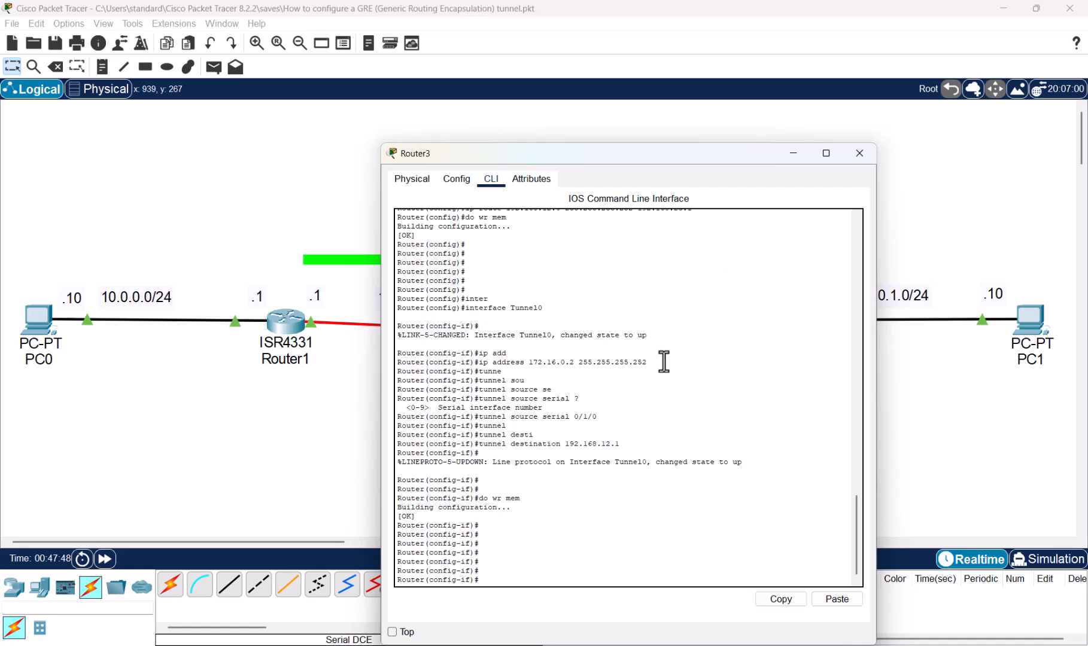
type("exit")
key("Return")
key("Return")
key("Return")
key("Return")
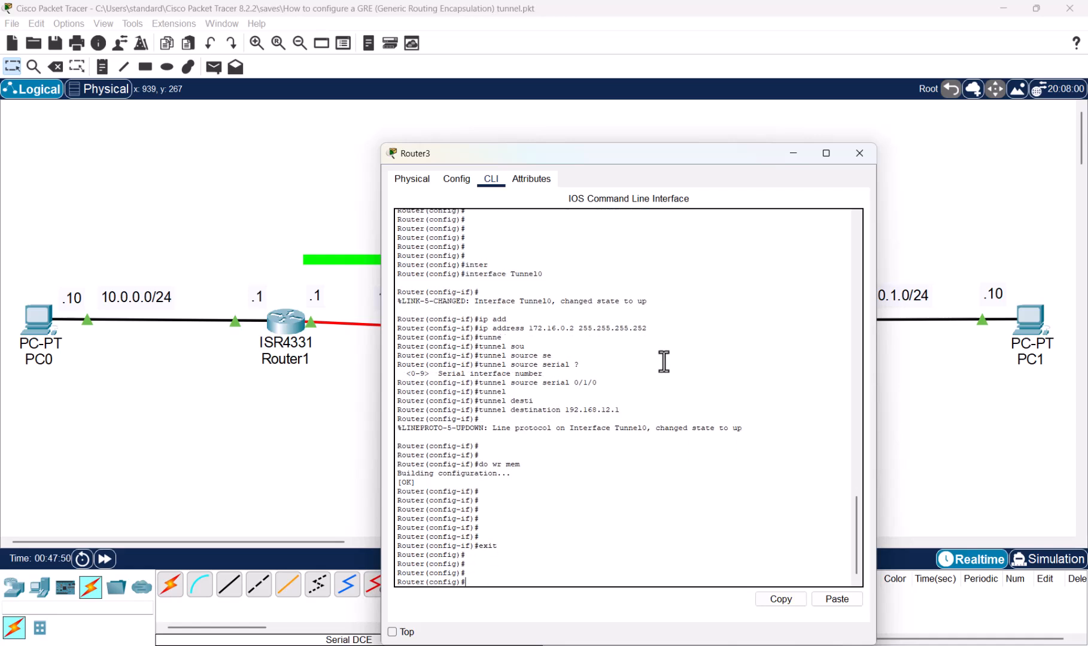
- Add a static route on Router3 to 10.0.0.0 255.255.255.0 through tunnel address 172.16.0.1
type("ip route")
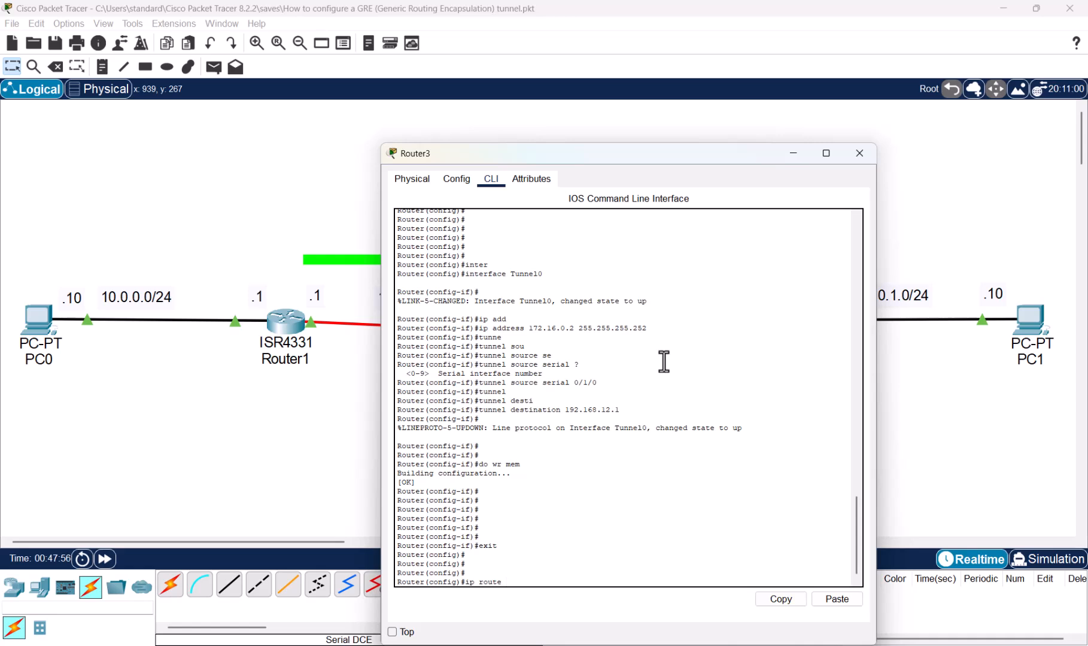
type("10")
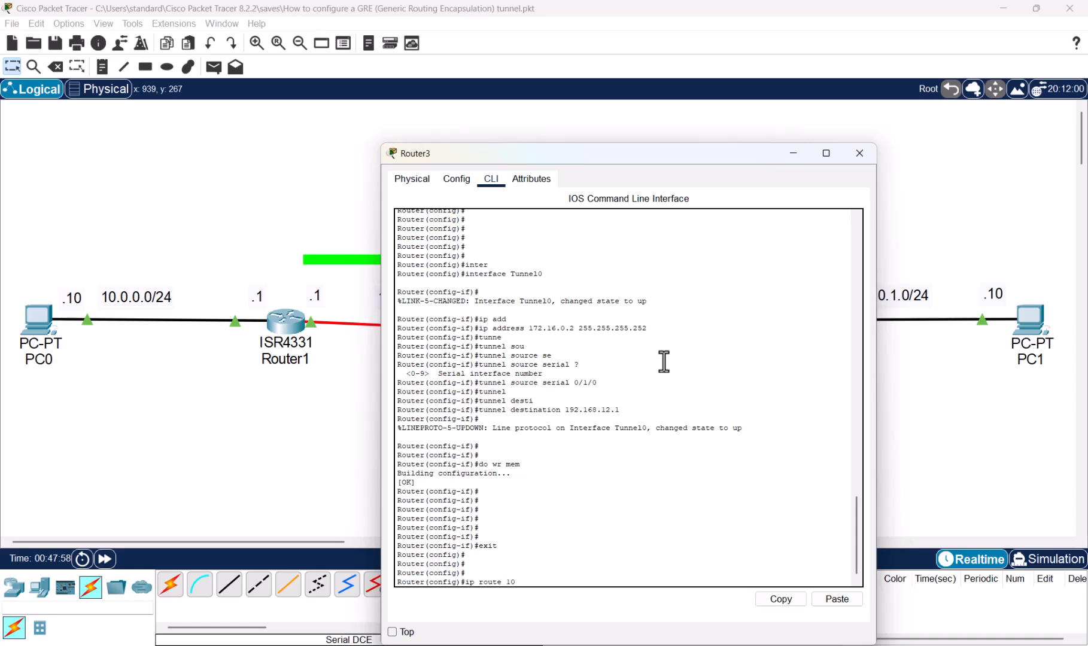
type(".0.0.0 255.255.255.0")
type("172.16.0.1")
key("Return")
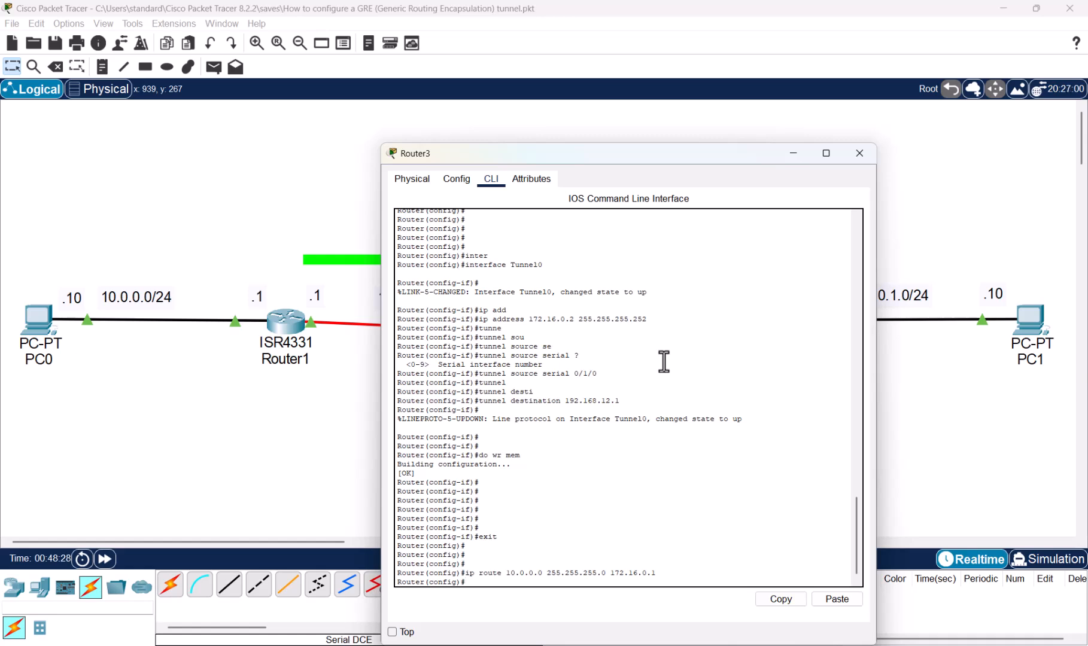
- Store Router3's configuration in memory with do wr mem and close its window
type("do wr mem")
key("Return")
key("Return")
key("Return")
key("Return")
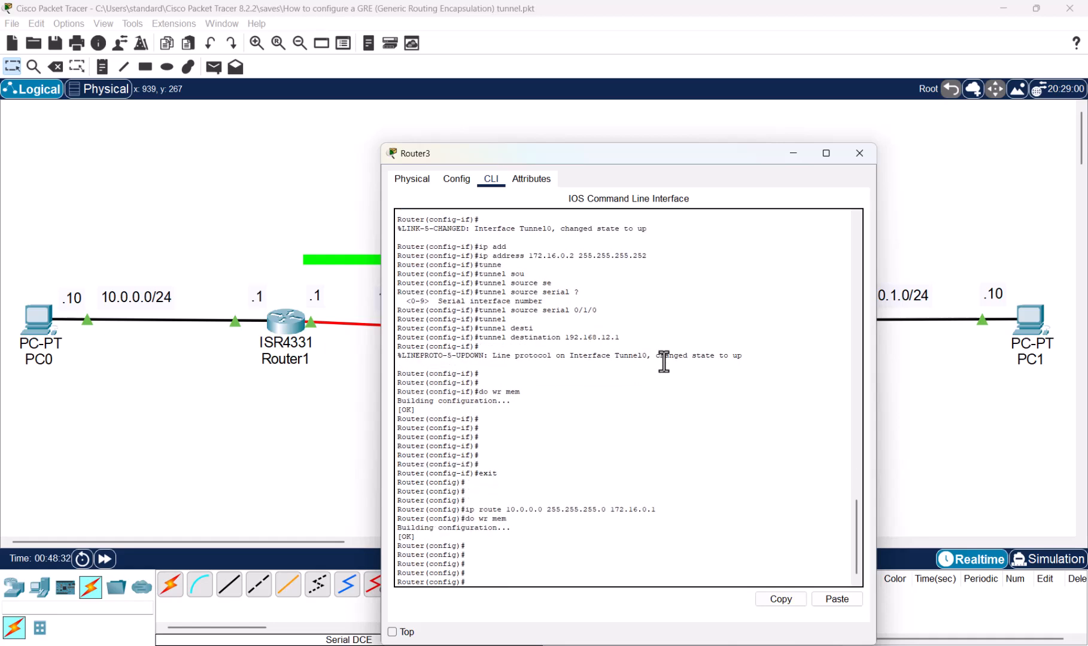
key("alt+F4")
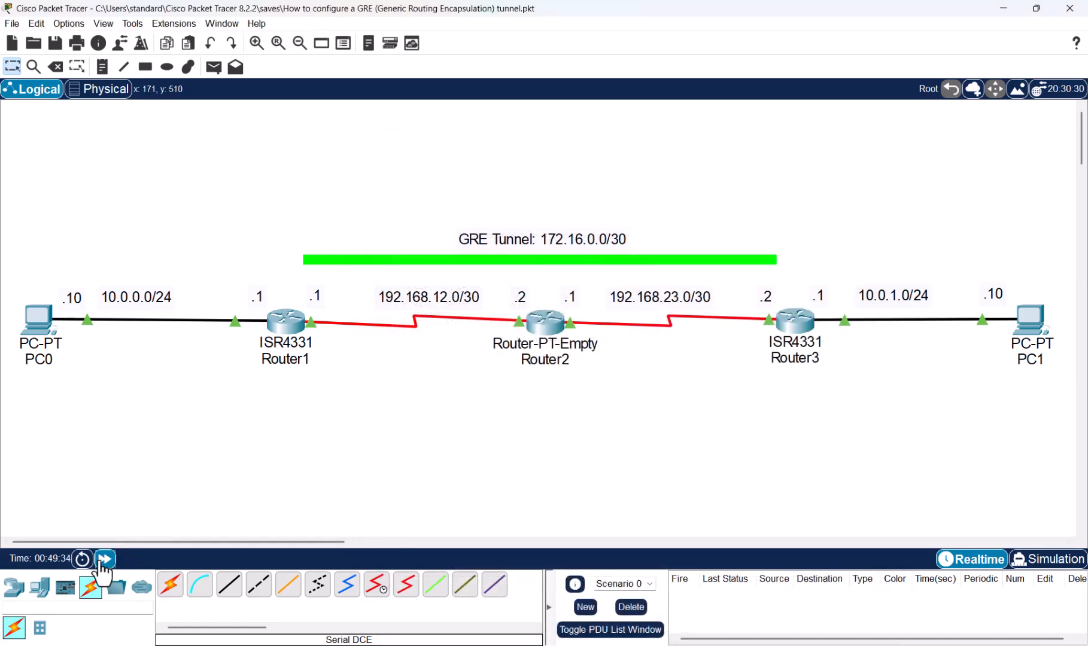
- Fast-forward the simulation time, open PC0's Command Prompt and repeat the ping to 10.0.1.10
left_click(104, 559)
left_click(104, 559)
left_click(105, 559)
left_click(39, 320)
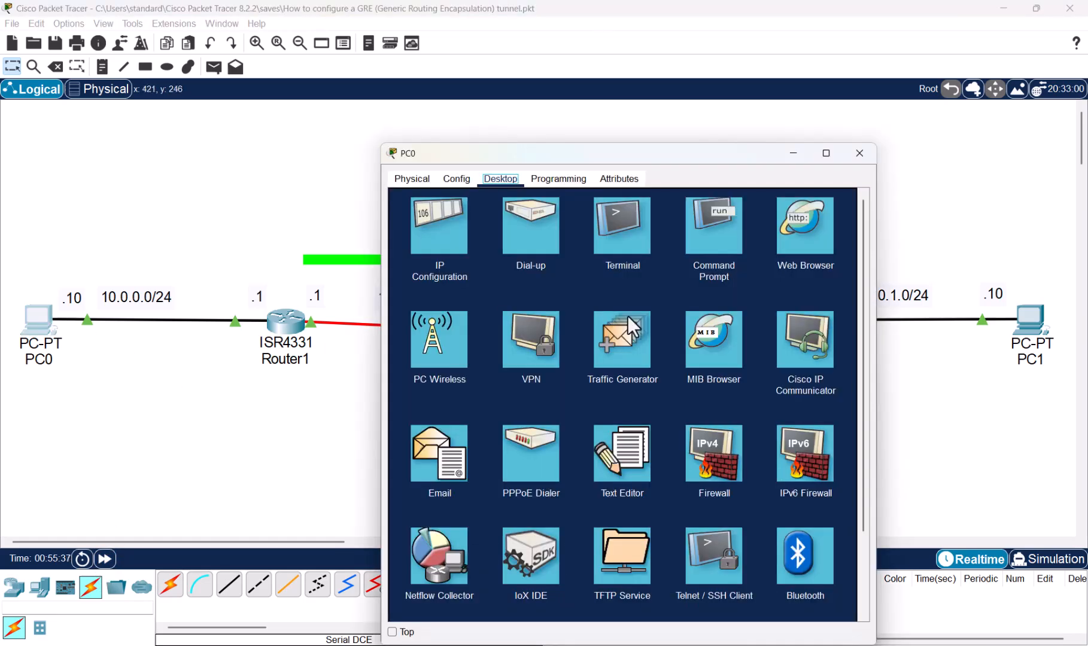
left_click(728, 240)
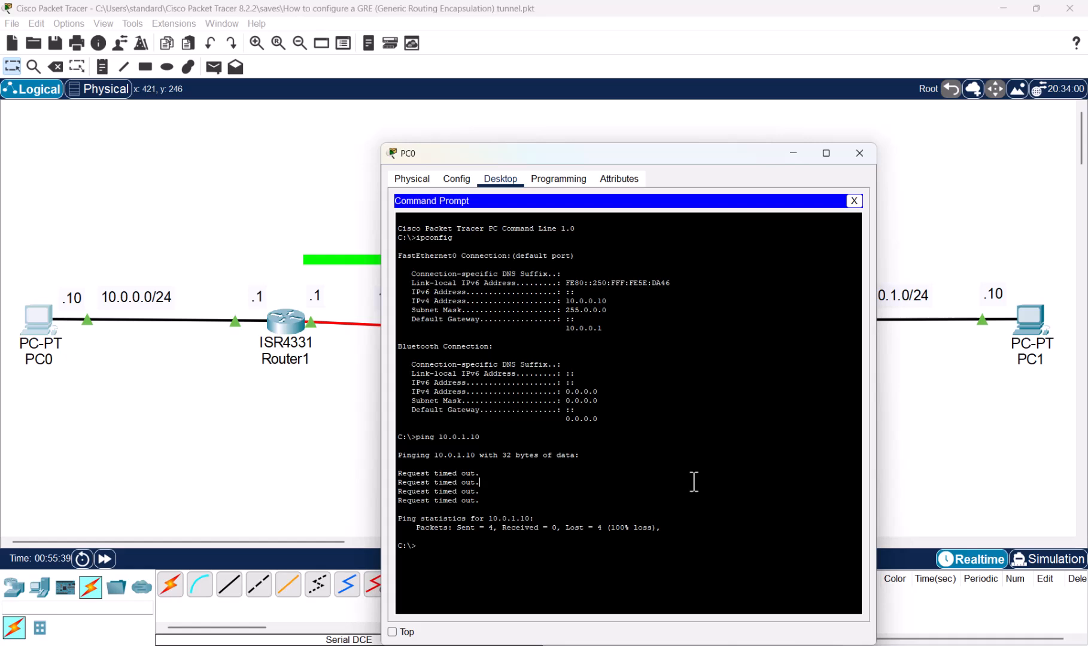
key("Up")
key("Return")
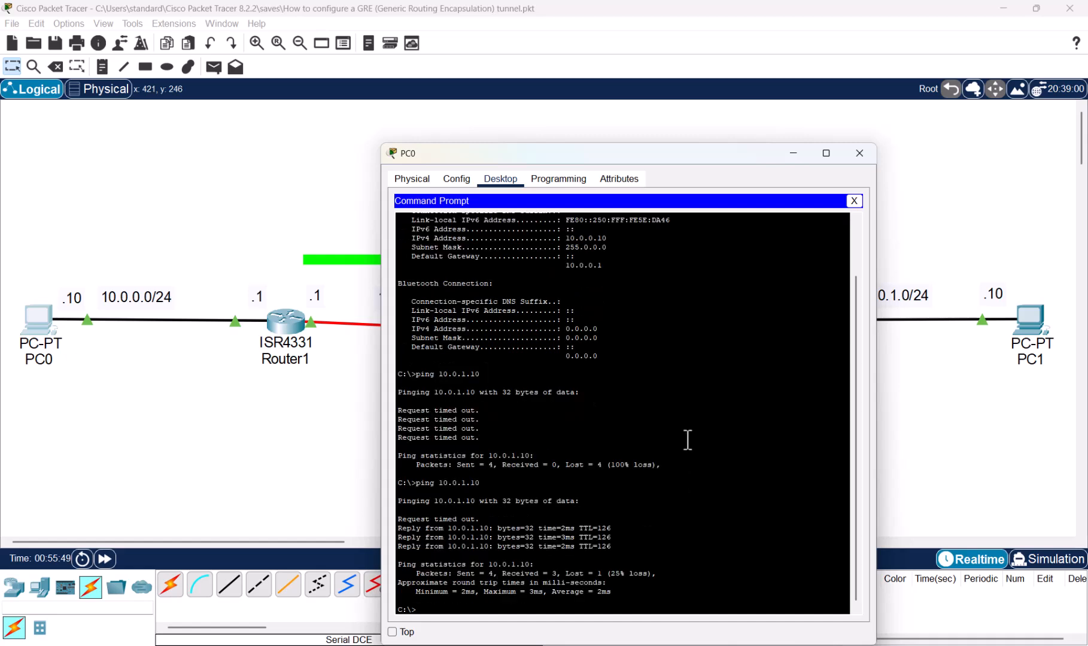
- Ping 10.0.1.10 from PC0 once more and close the PC0 window
left_click_drag(670, 156, 649, 100)
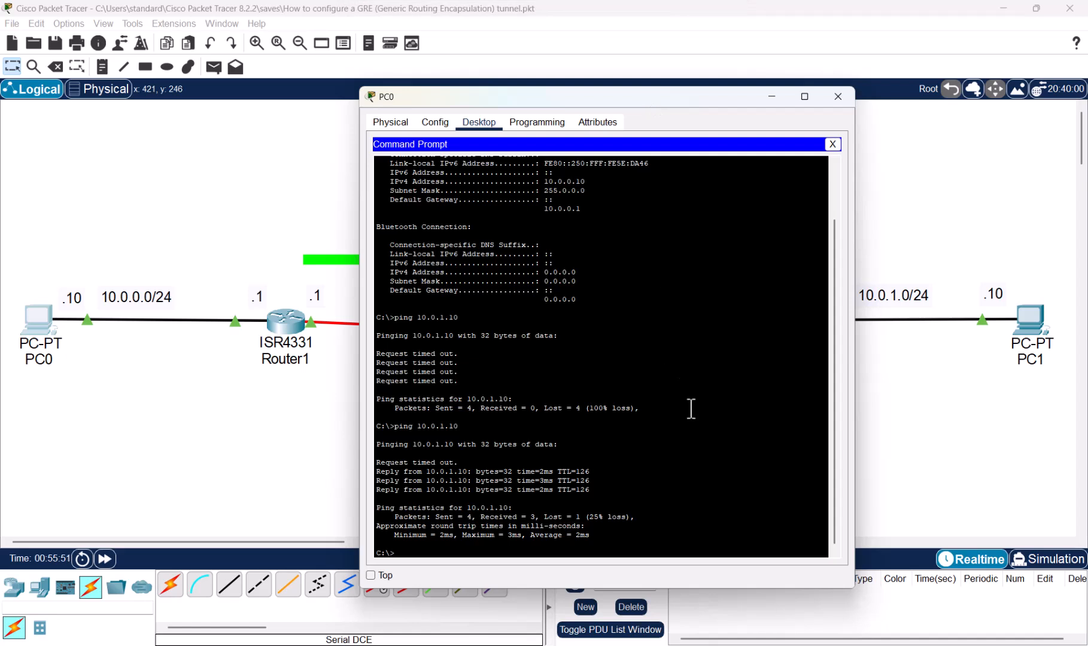
type("ping 10.0.1.10")
key("Return")
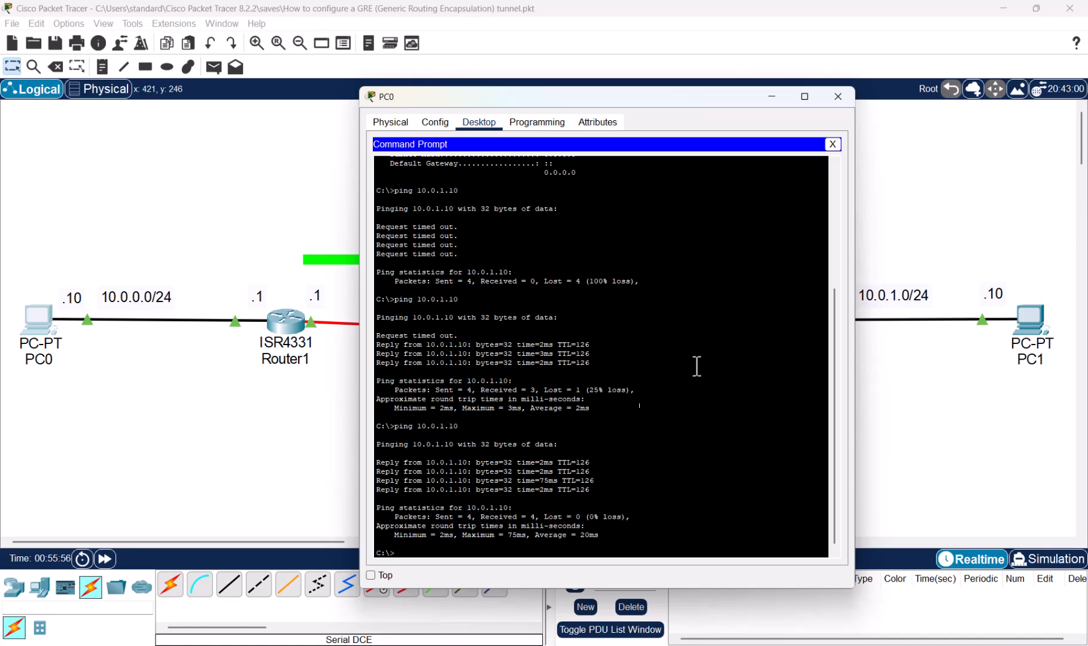
left_click(846, 96)
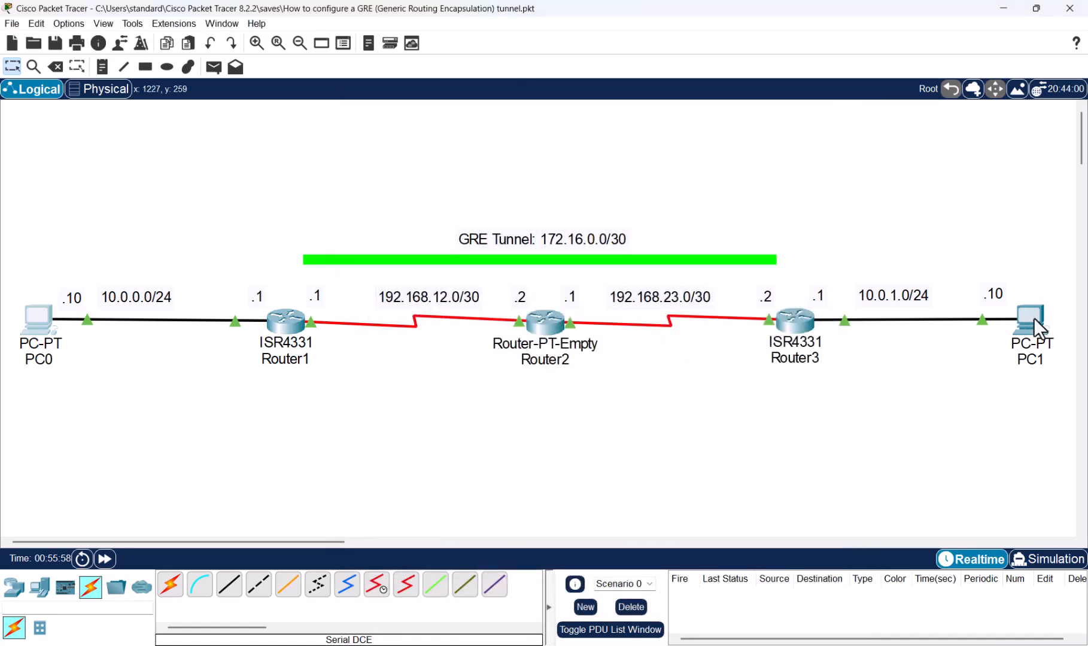
- Open PC1's Command Prompt and check its IP settings with ipconfig
left_click(1028, 315)
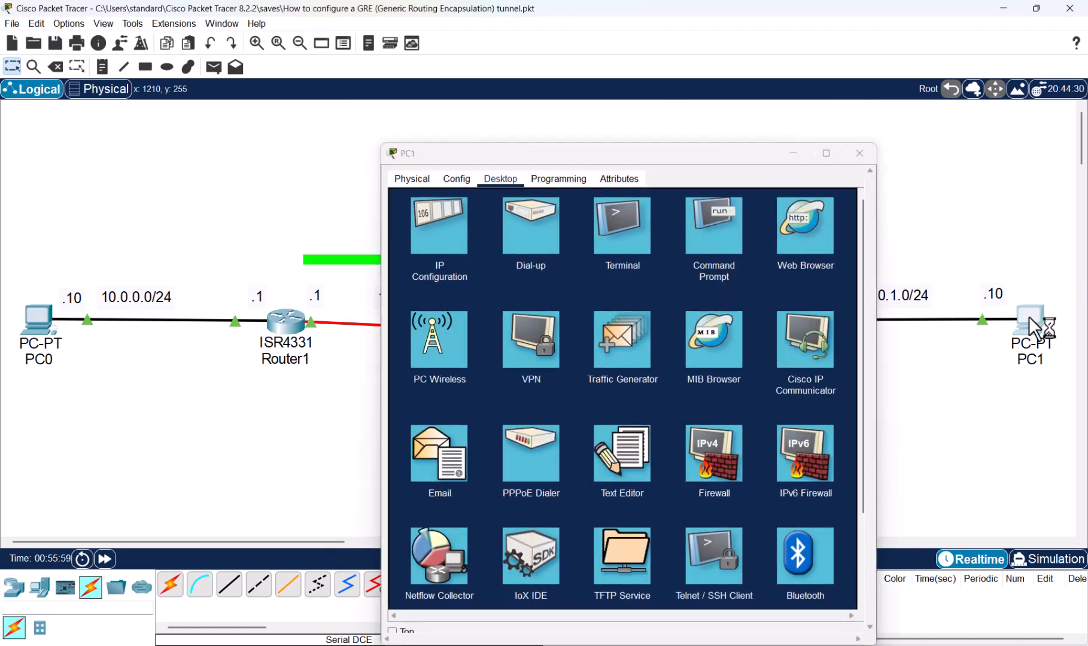
left_click(716, 226)
type("ipco")
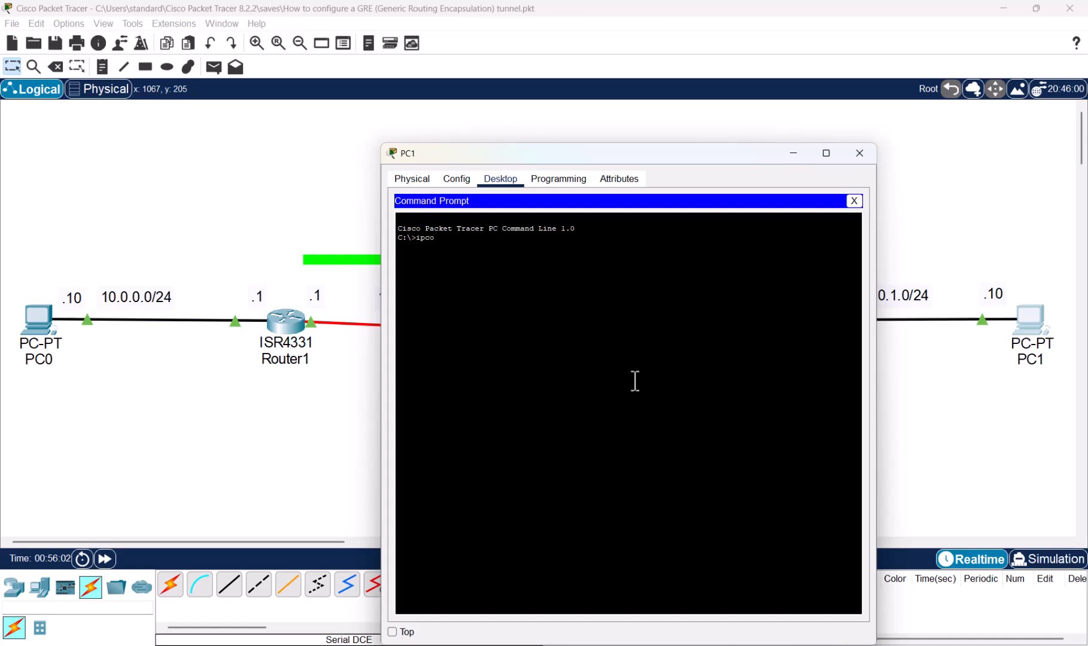
type("nfig")
key("Return")
- Ping PC0's address 10.0.0.10 from PC1's Command Prompt
type("ping 1")
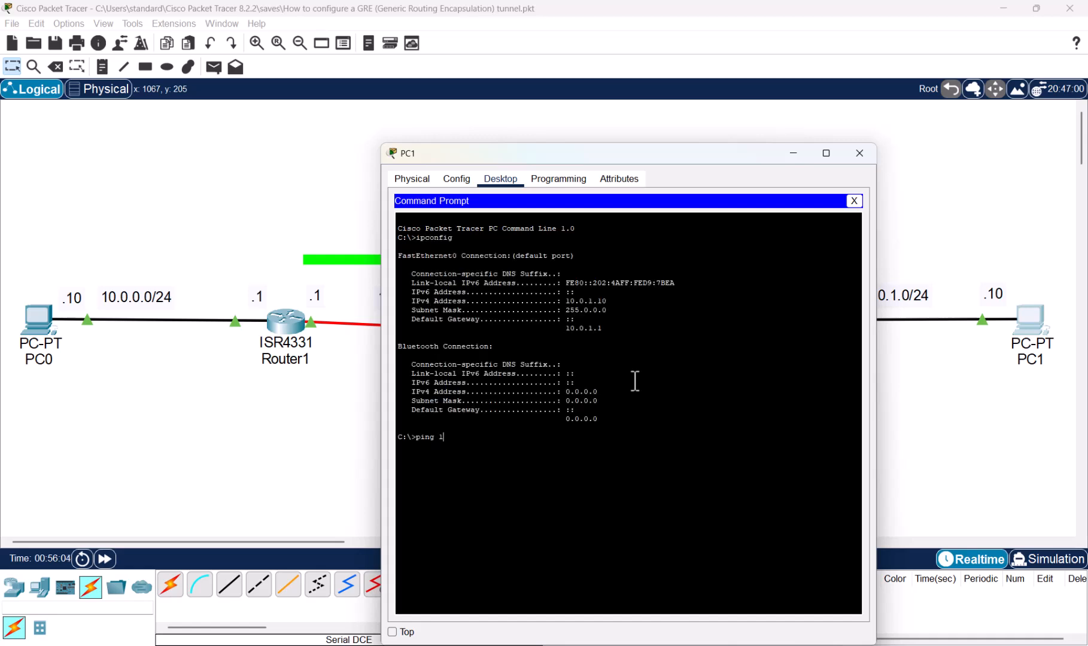
type("0.0.0.10")
key("Return")
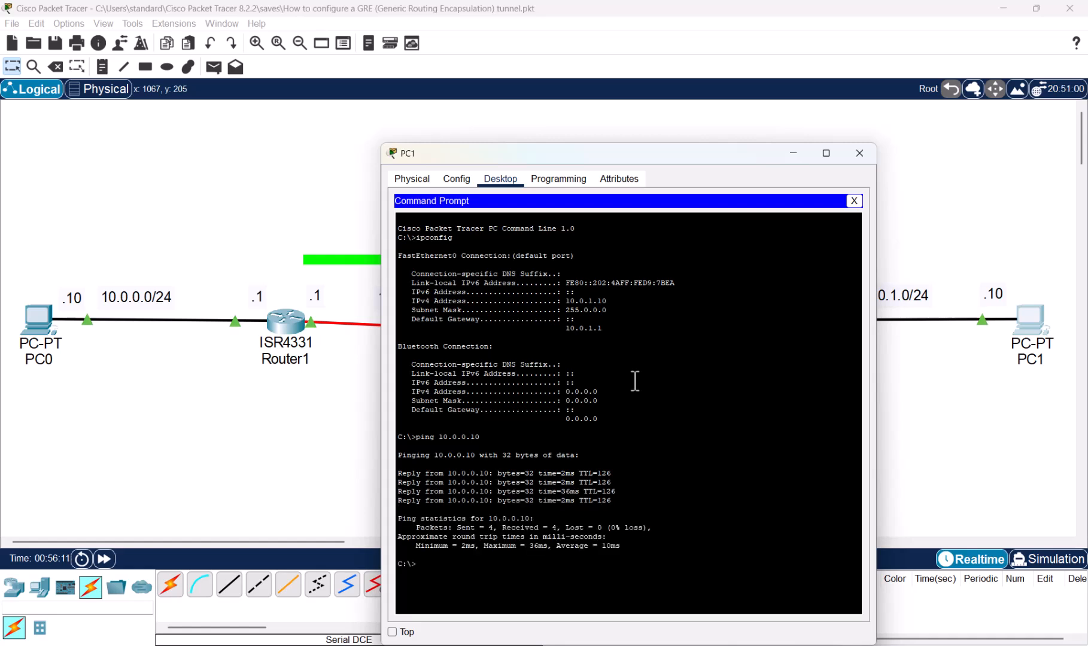
- Trace the route from PC1 to 10.0.0.10 with tracert, highlight the second hop's address and close the PC1 window
type("tracert")
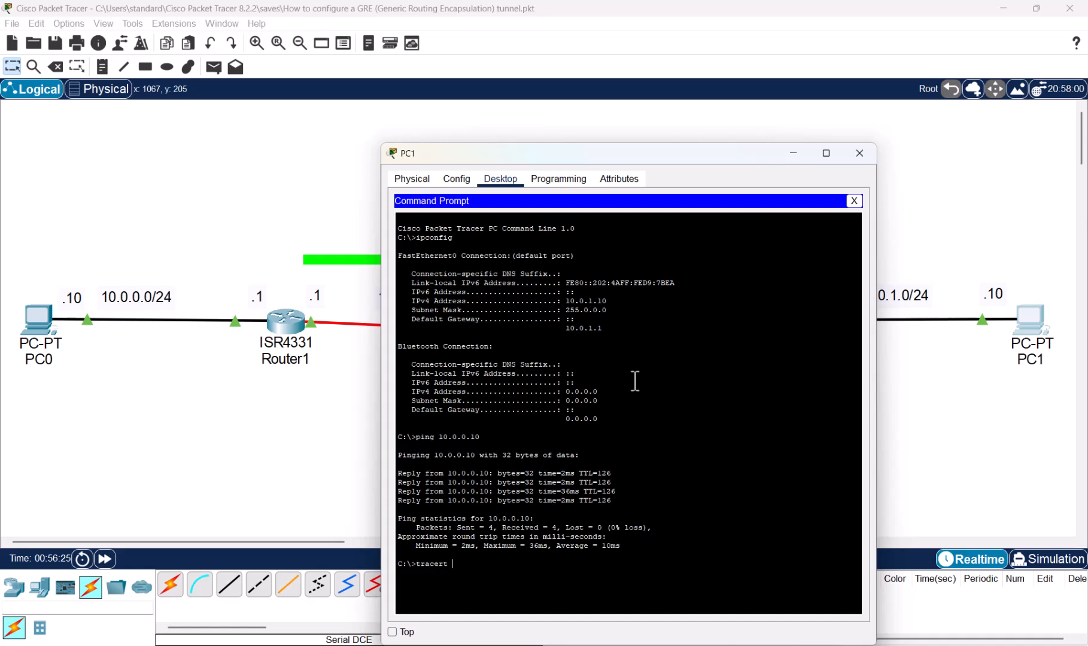
type("10.0.0.10")
key("Return")
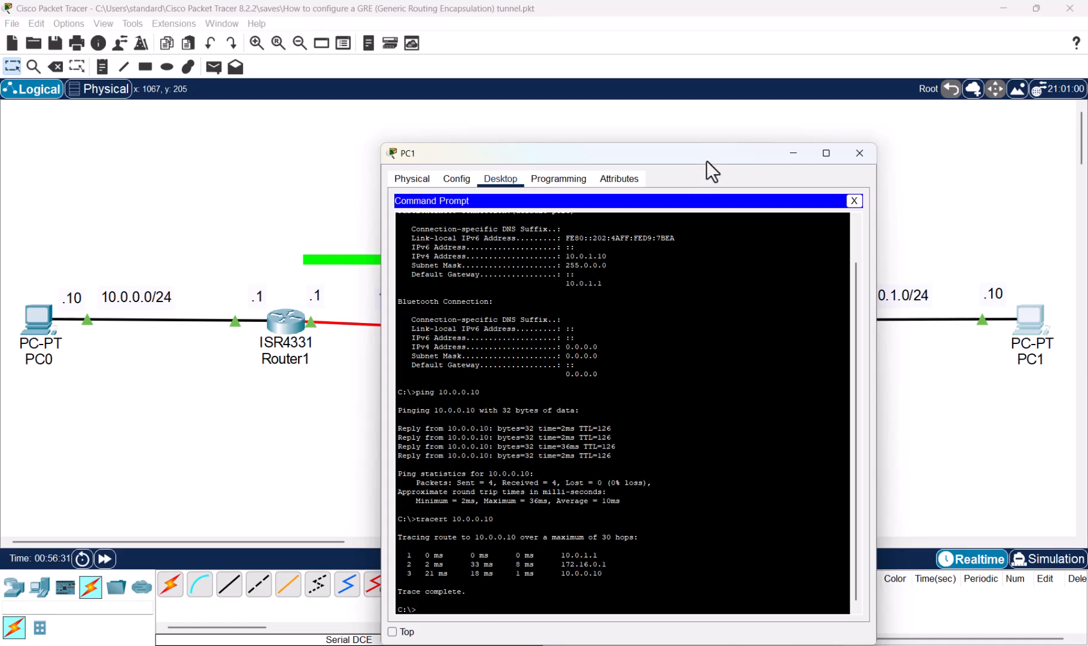
left_click_drag(710, 155, 714, 81)
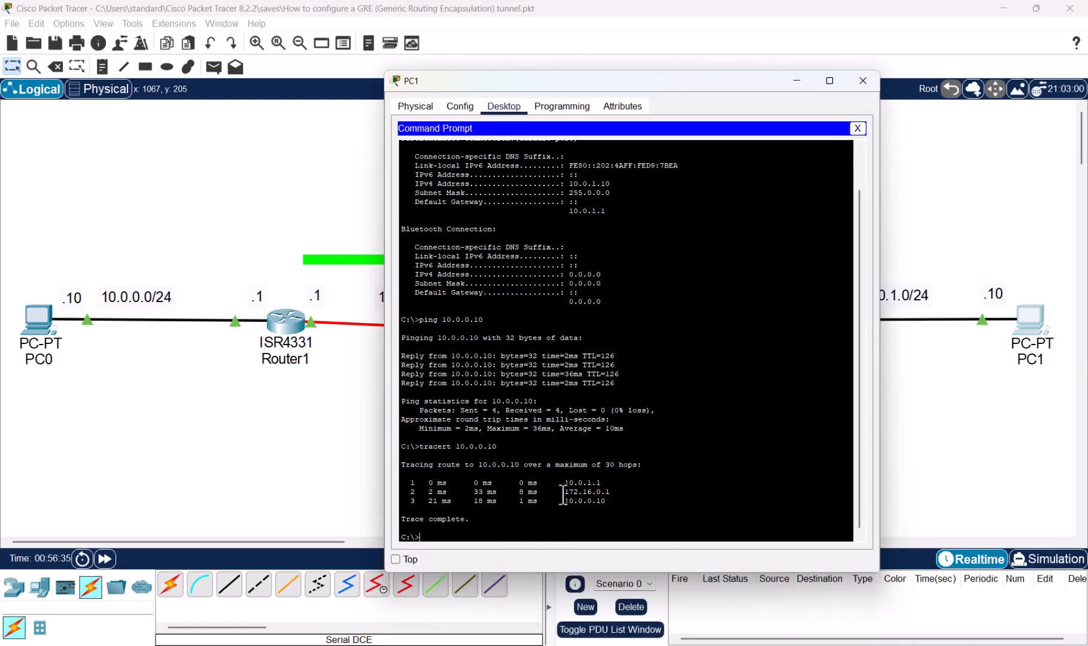
left_click_drag(564, 492, 610, 492)
left_click(863, 81)
- Trace the route from PC0 to 10.0.1.10 with tracert in its Command Prompt and highlight the second hop's address
left_click(42, 316)
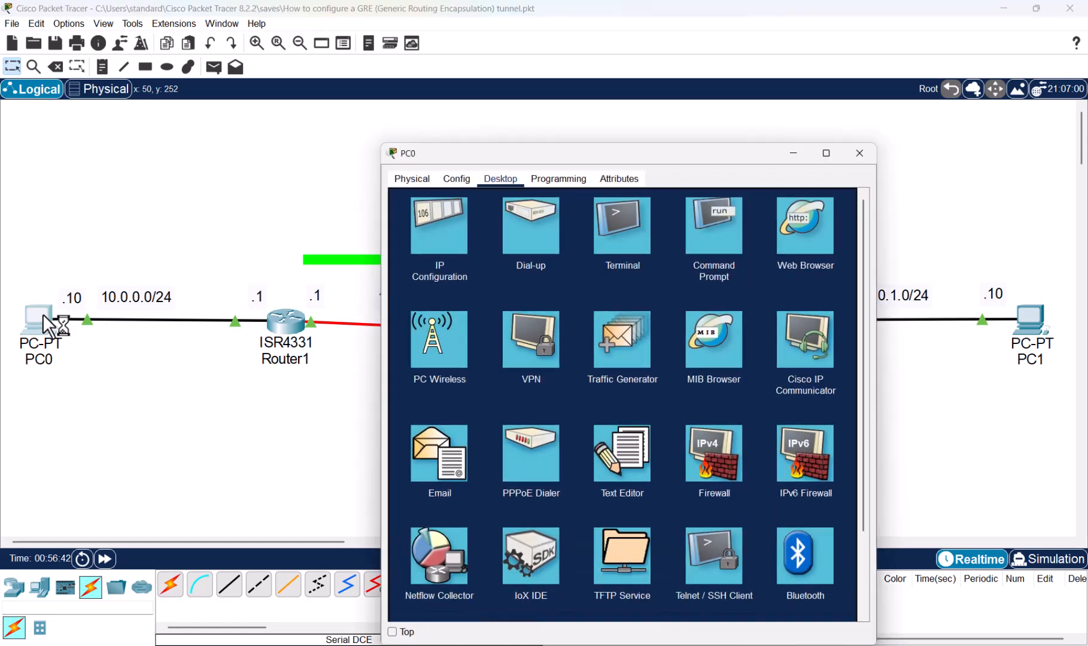
left_click(709, 238)
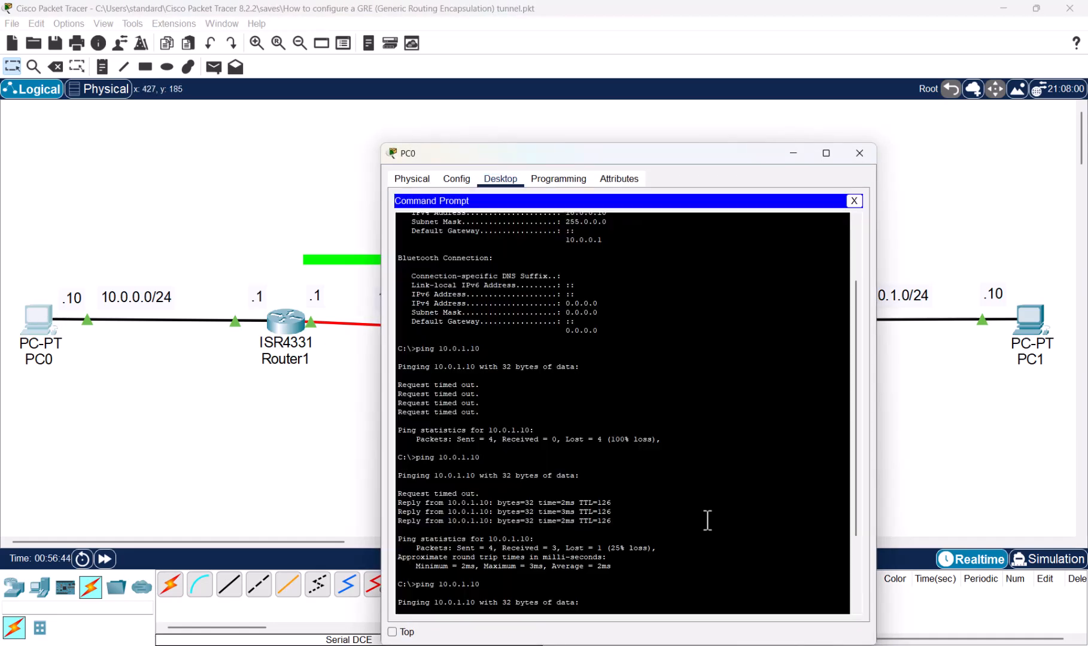
key("Return")
key("Return")
key("Up")
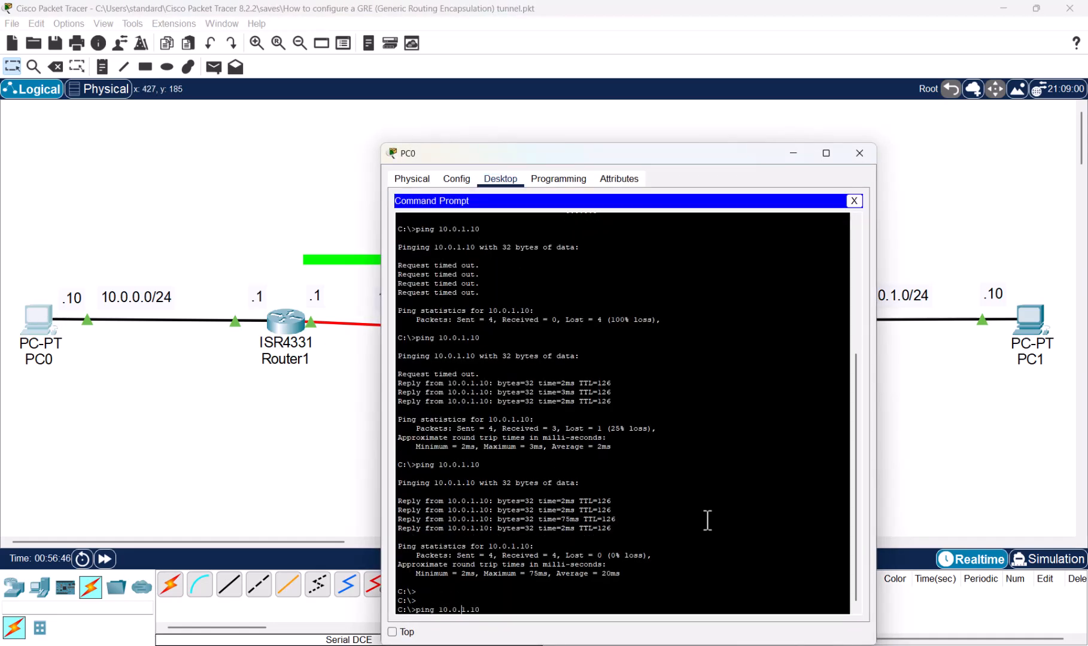
key("BackSpace")
key("BackSpace")
key("BackSpace")
key("BackSpace")
key("BackSpace")
type("tra cert")
key("Return")
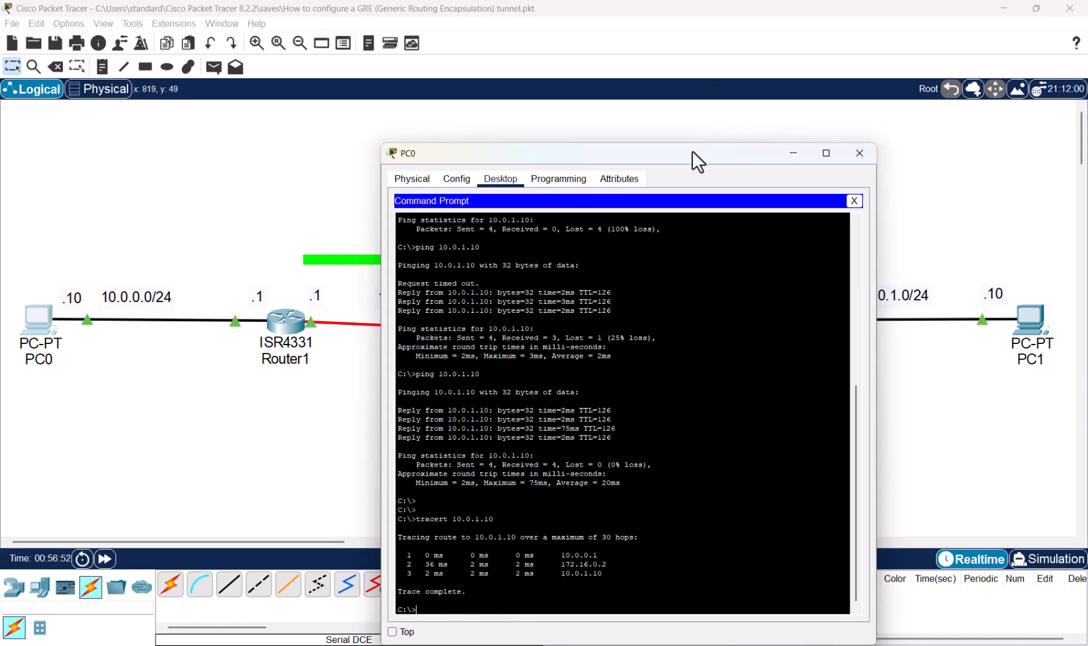
left_click_drag(692, 150, 739, 103)
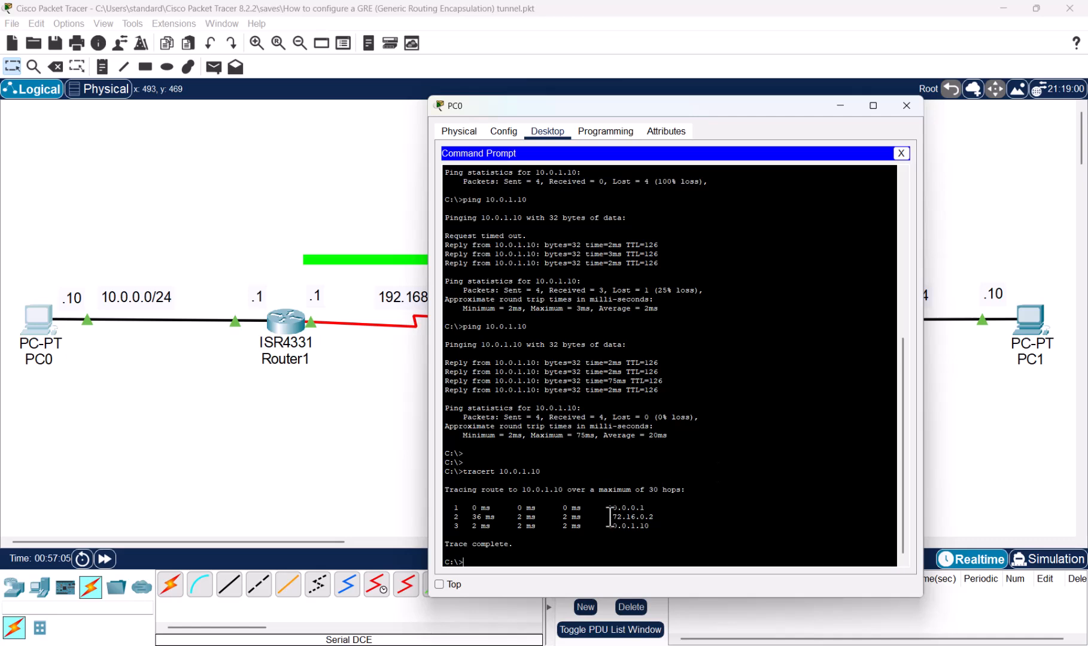
left_click_drag(608, 517, 654, 518)
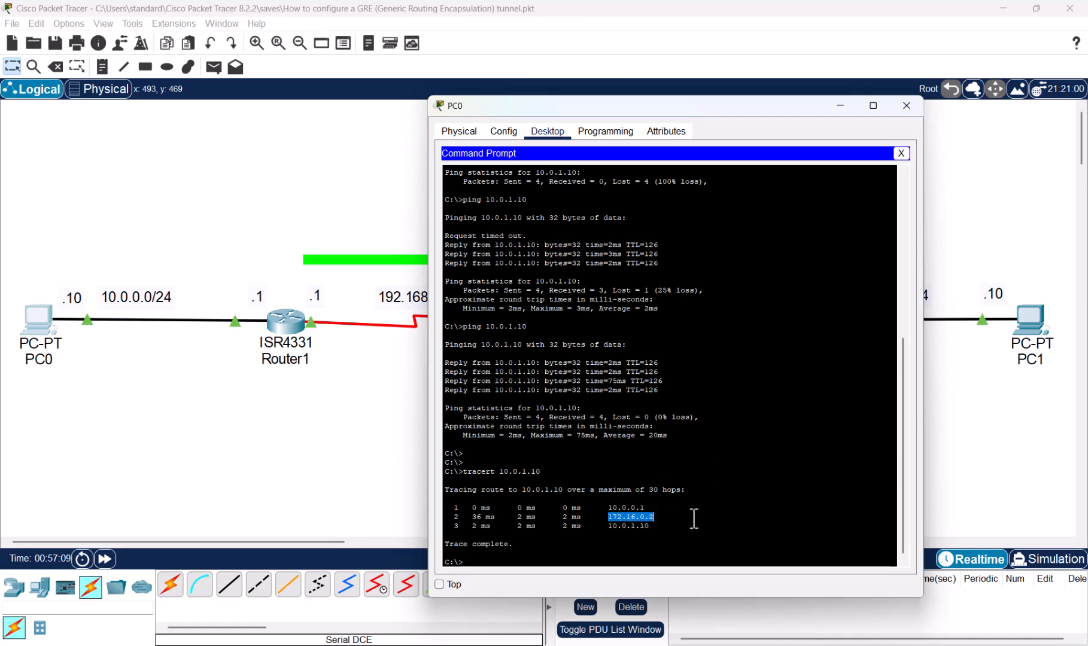